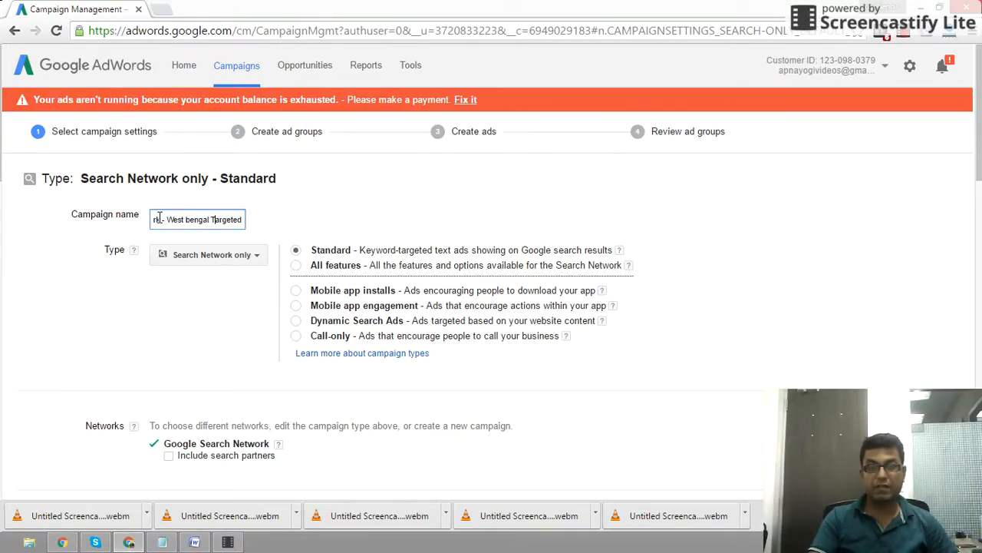
- Review the full campaign name from its beginning through the West bengal Targeted ending
drag(159, 218, 143, 214)
click(220, 220)
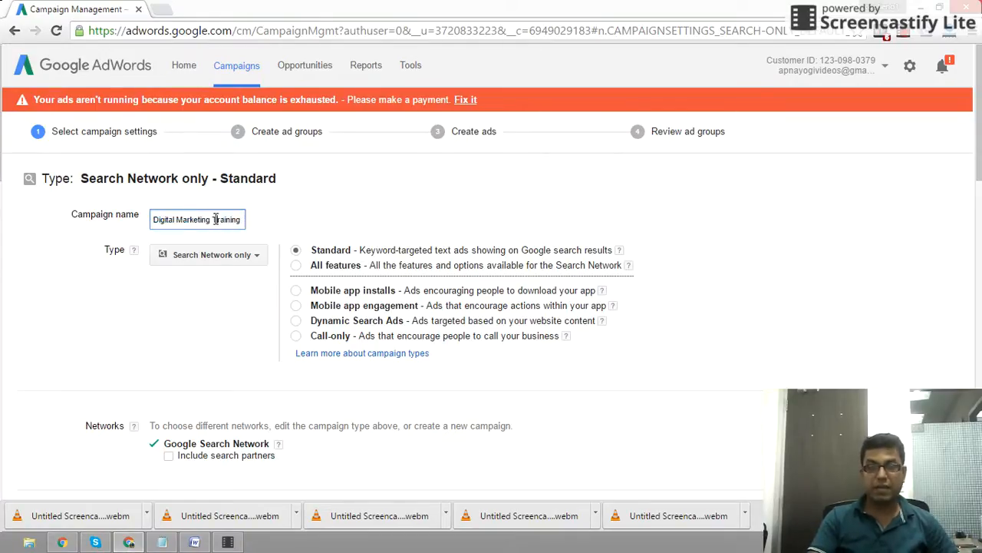
drag(216, 220, 248, 224)
click(169, 220)
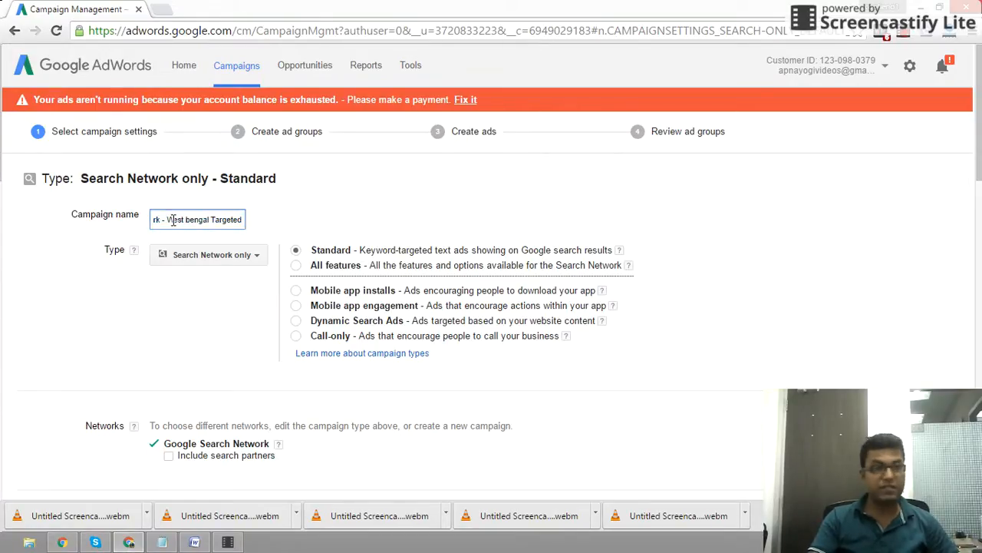
drag(172, 220, 228, 220)
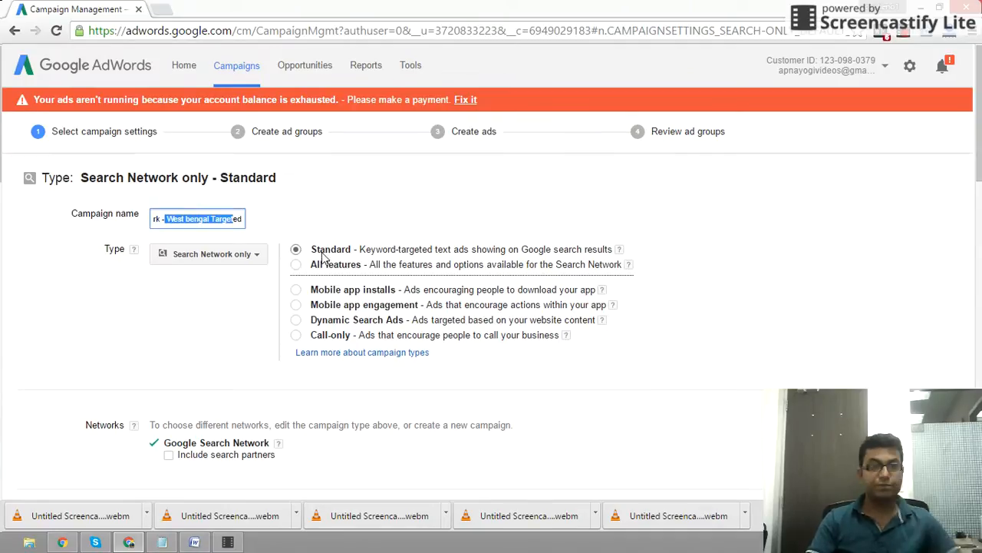
- Add the state of West Bengal, India as a targeted location for the campaign
scroll(323, 255, down, 3)
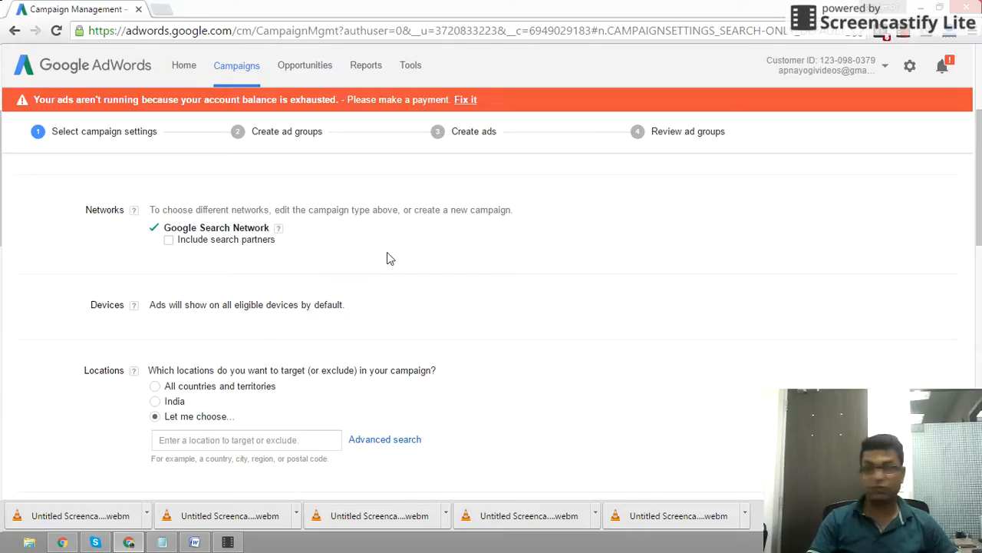
scroll(387, 258, down, 2)
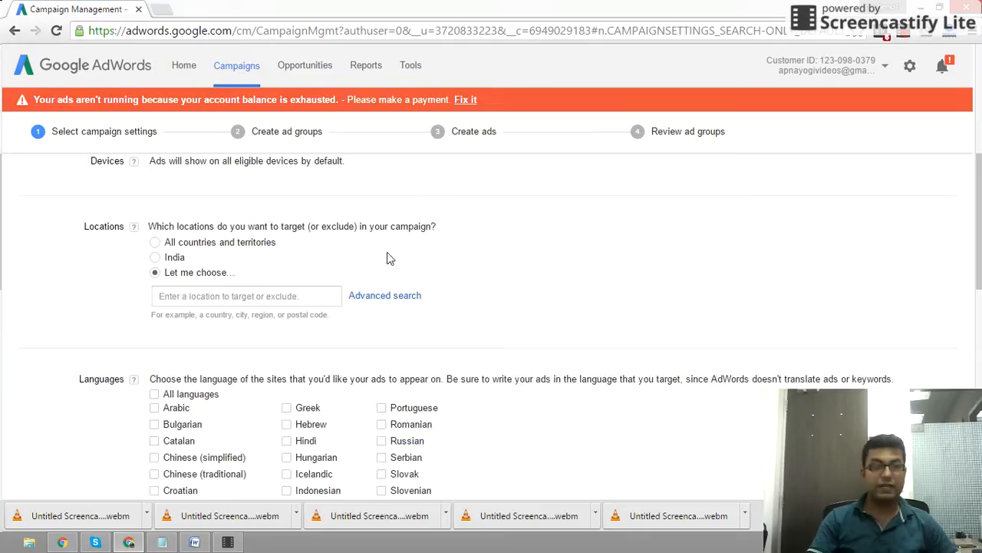
click(133, 226)
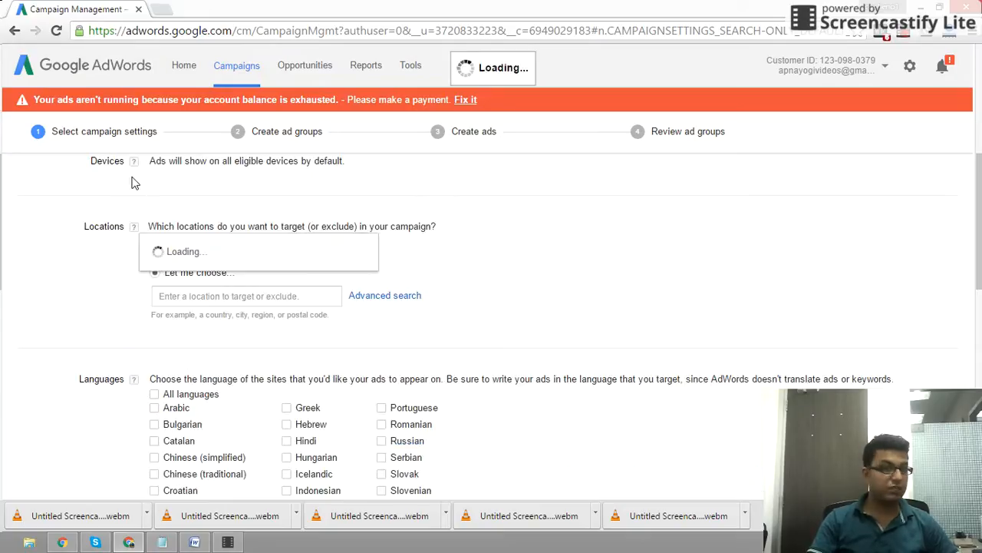
click(571, 228)
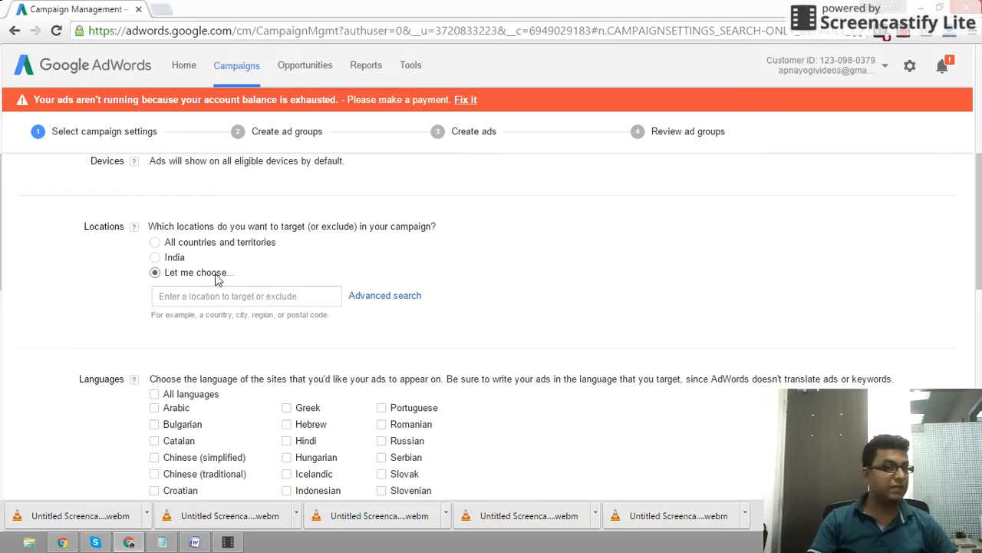
click(210, 299)
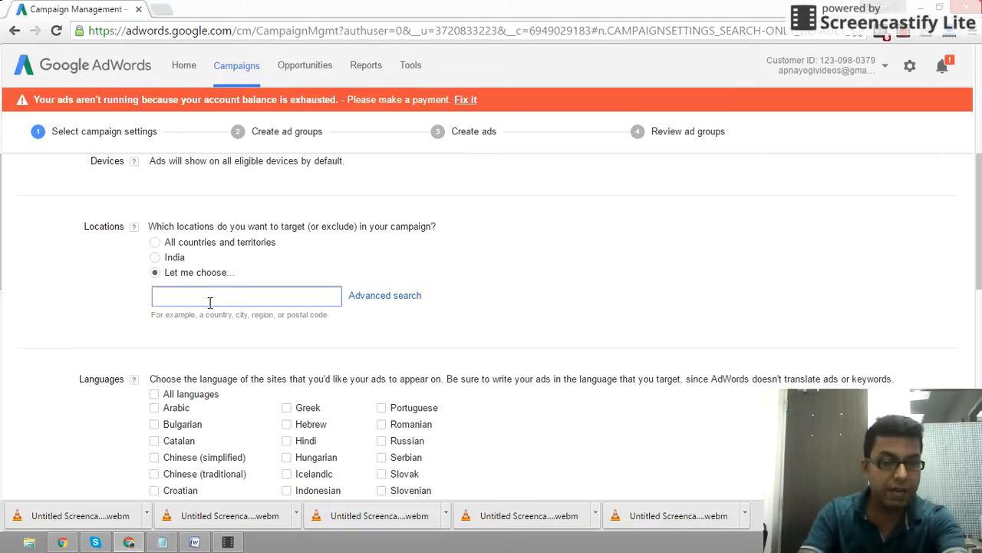
text(West bengal)
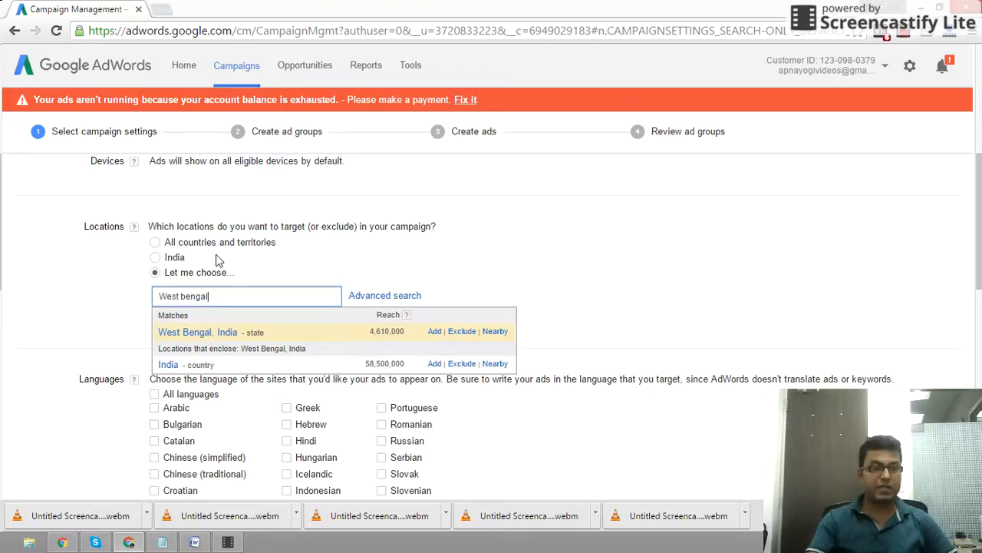
click(435, 332)
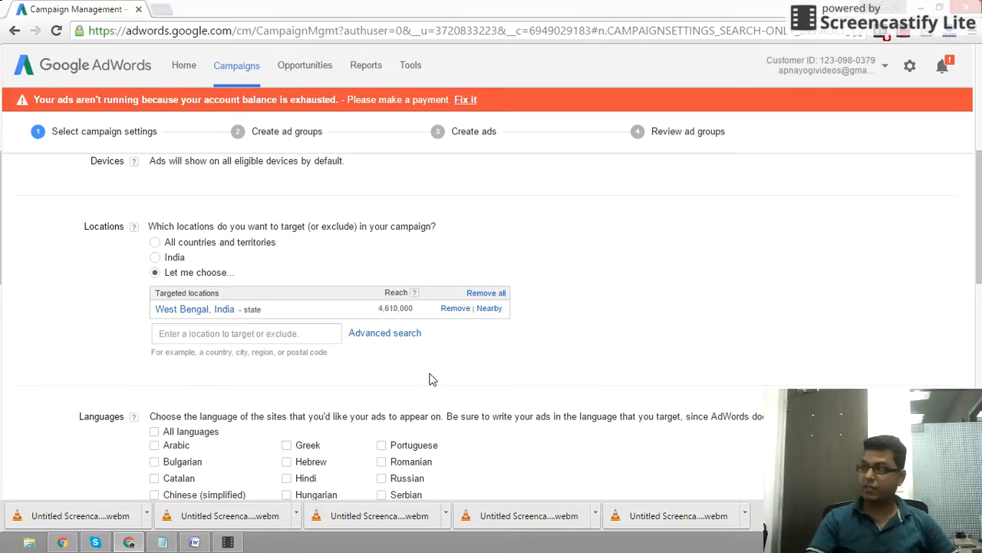
- Target all languages in the campaign's language settings
scroll(430, 378, down, 2)
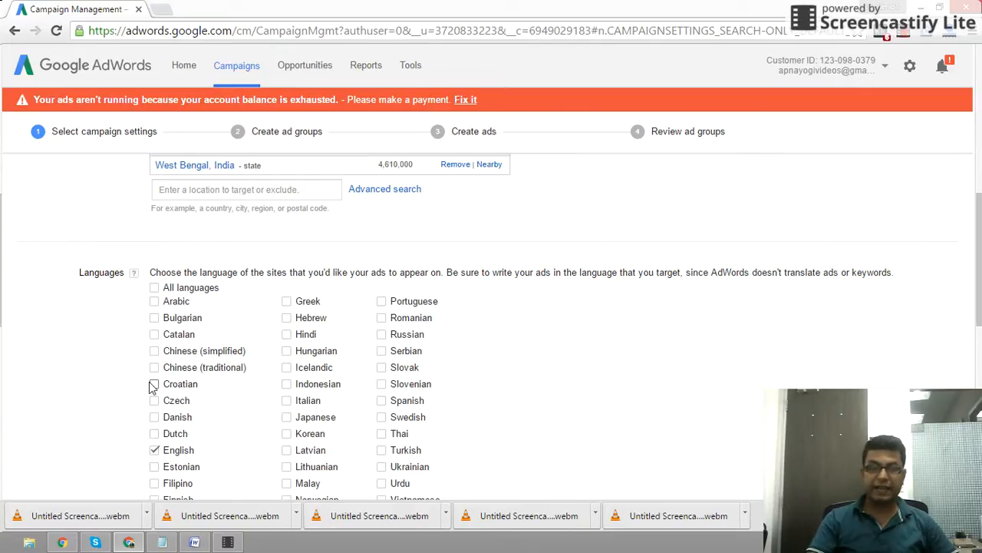
click(154, 288)
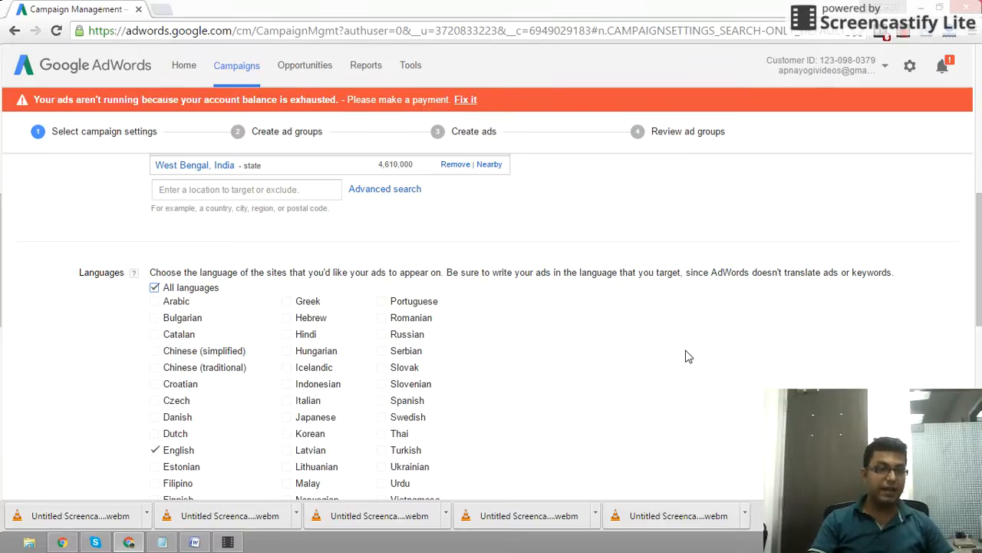
scroll(688, 356, down, 2)
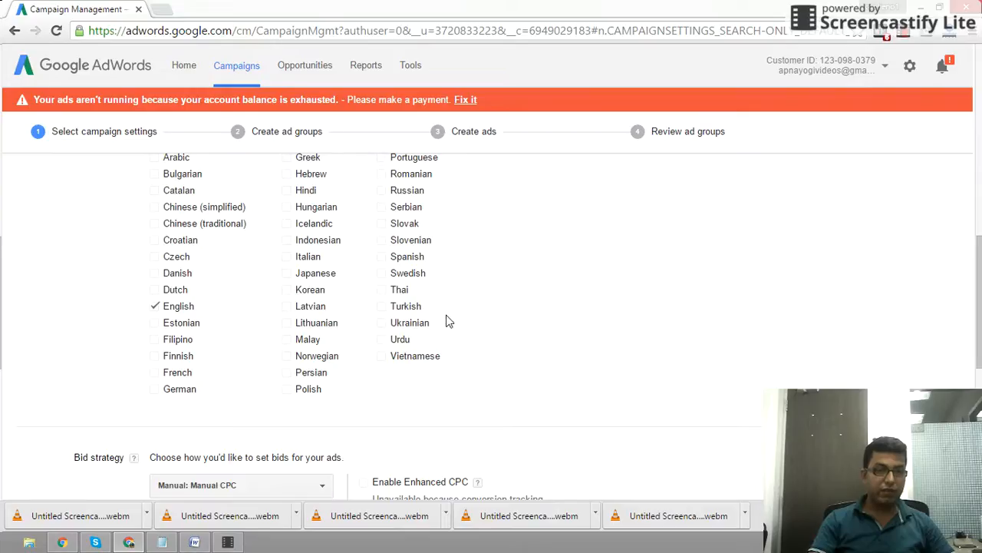
scroll(449, 321, up, 1)
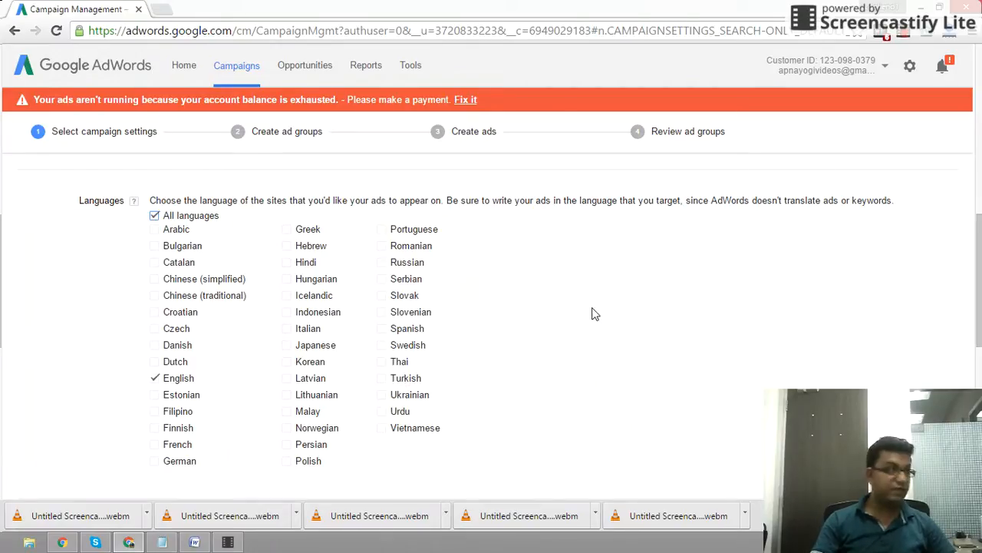
- Try the automated Maximize clicks bid strategy, and return the bid strategy to Manual CPC
scroll(592, 313, down, 3)
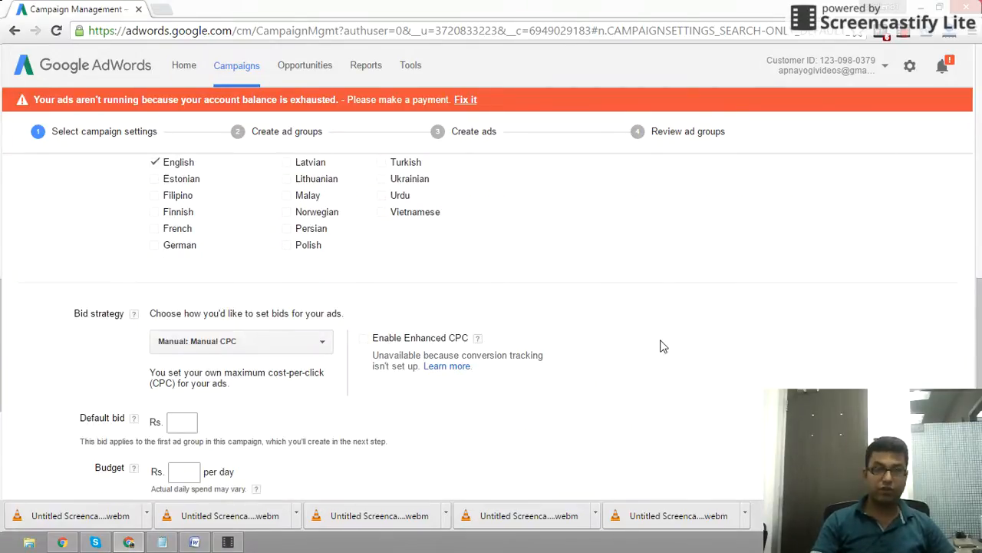
scroll(623, 340, down, 1)
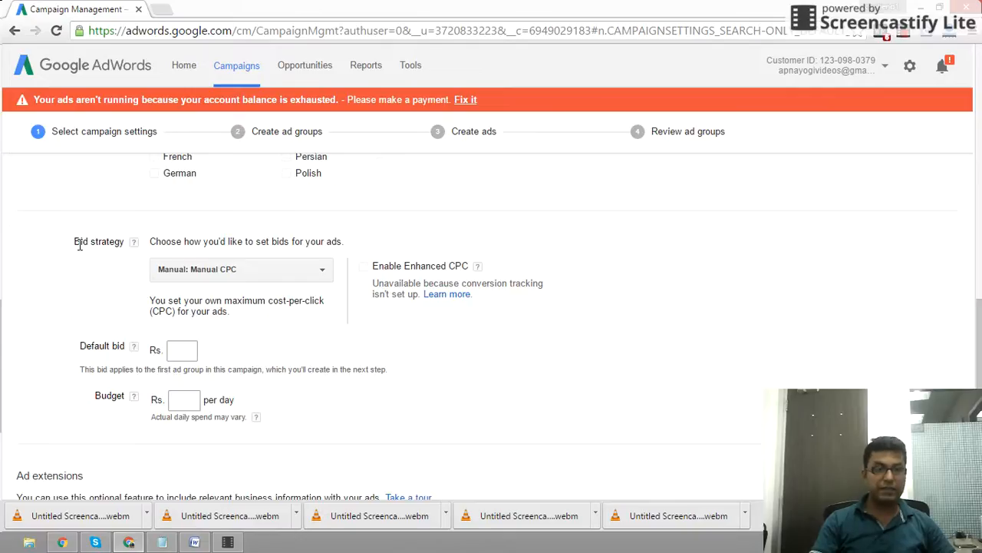
click(238, 274)
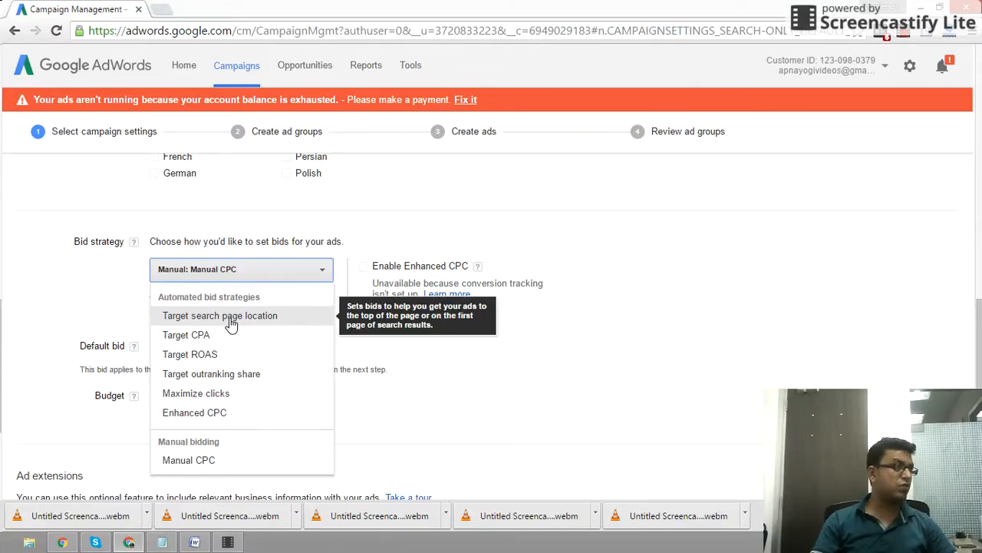
click(209, 396)
click(542, 271)
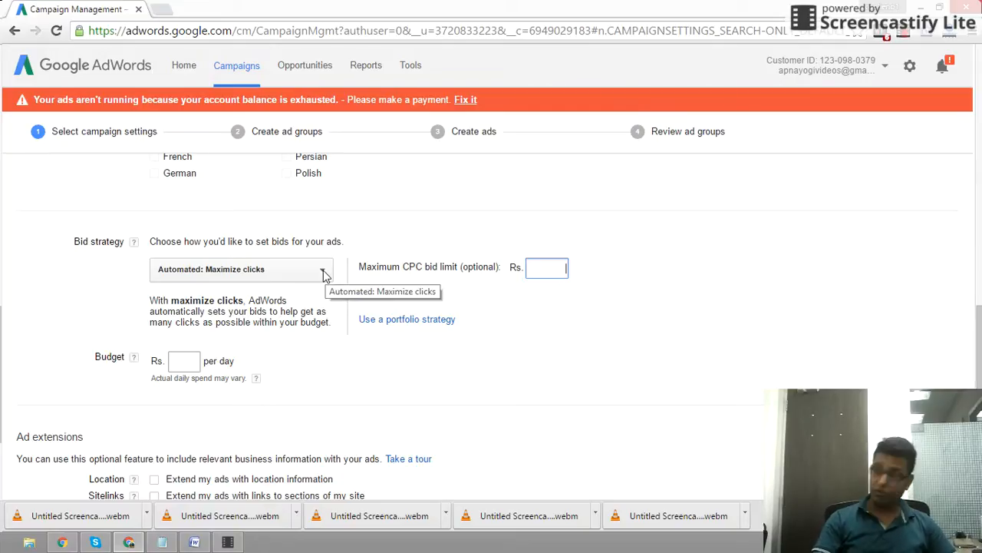
click(324, 275)
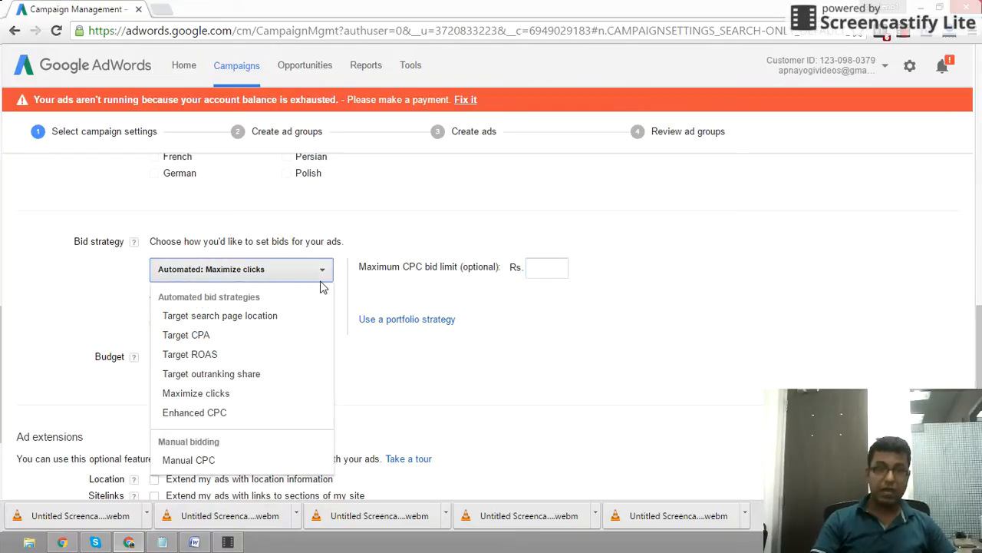
click(198, 461)
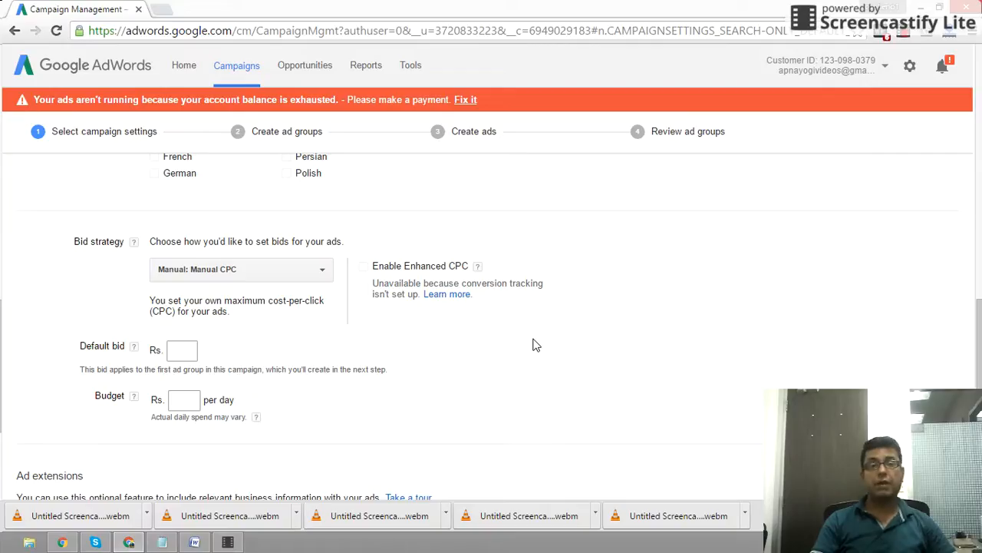
- Set the default bid to Rs. 10 and the daily budget to Rs. 100
click(188, 347)
text(1)
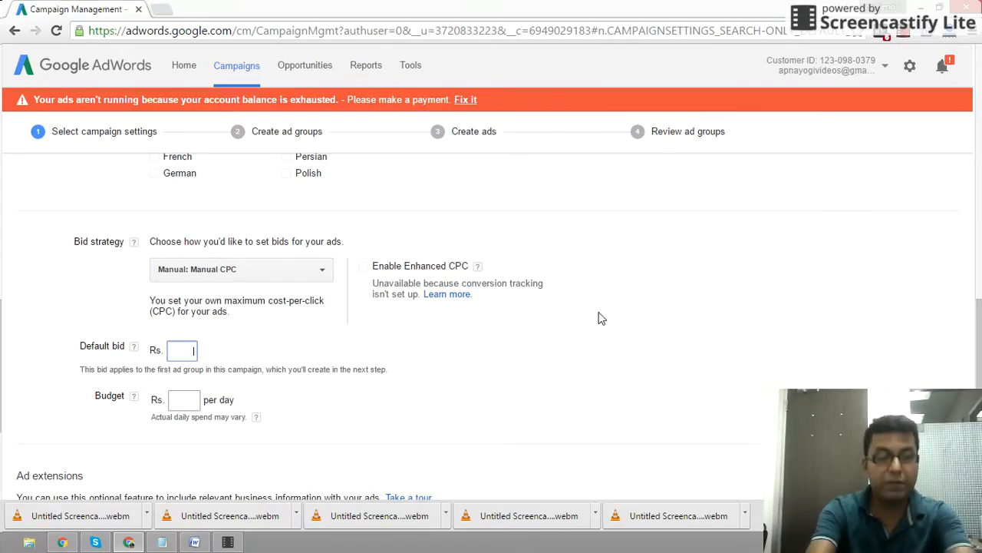
text(0)
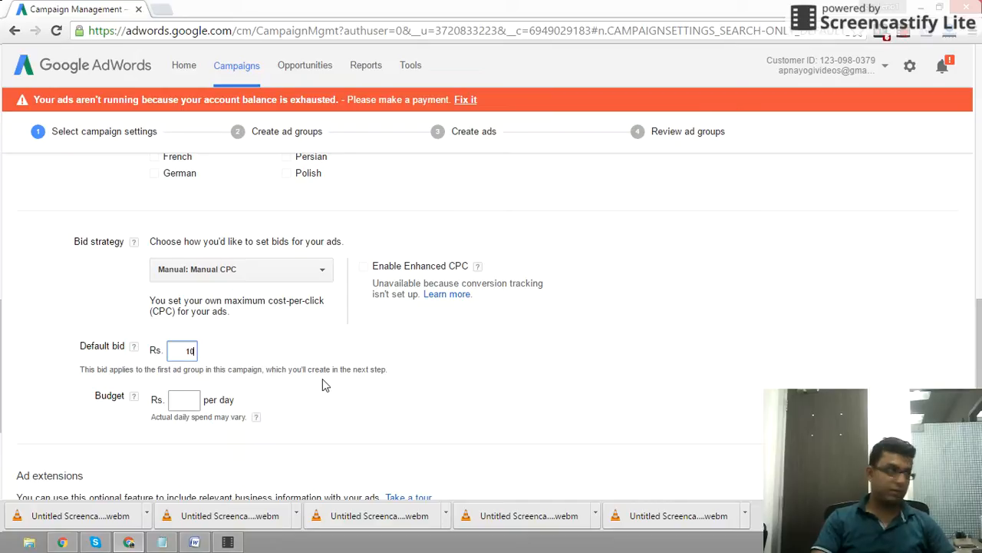
click(188, 399)
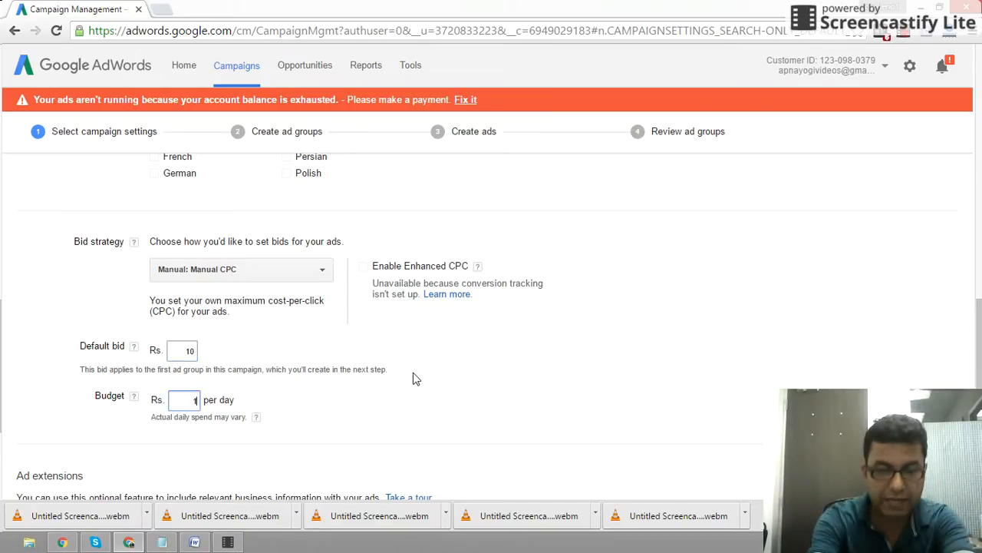
text(100)
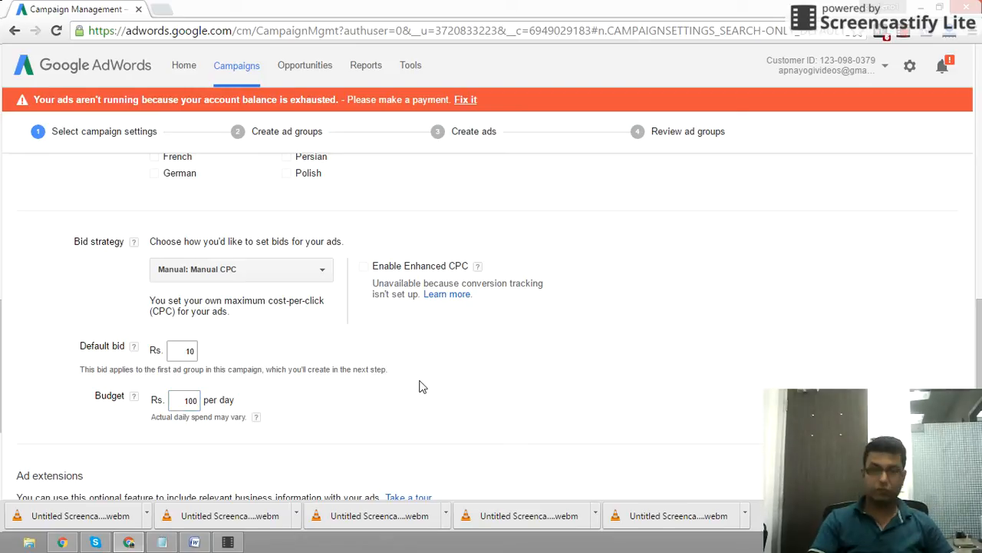
- Save the campaign settings without any ad extensions and continue to ad group creation
double_click(192, 350)
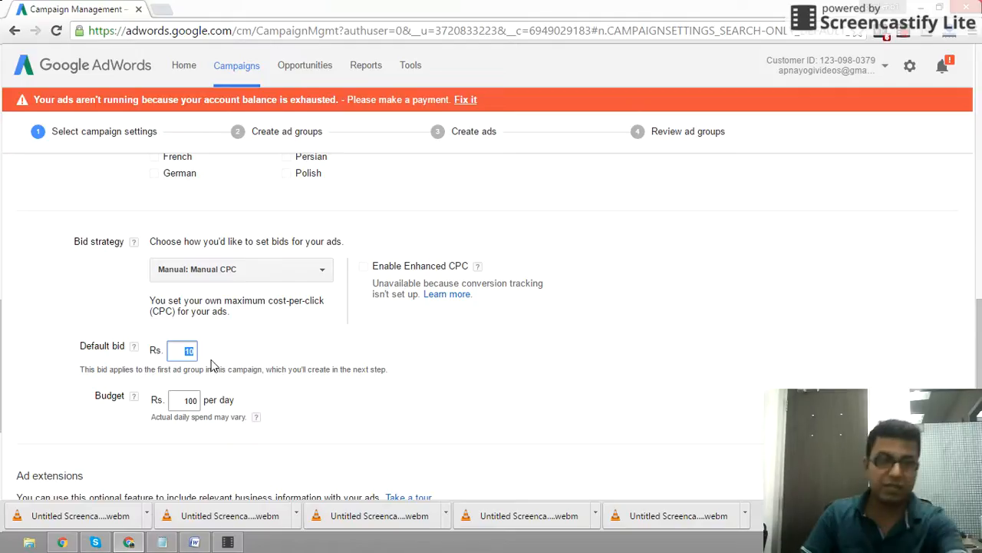
scroll(318, 397, down, 3)
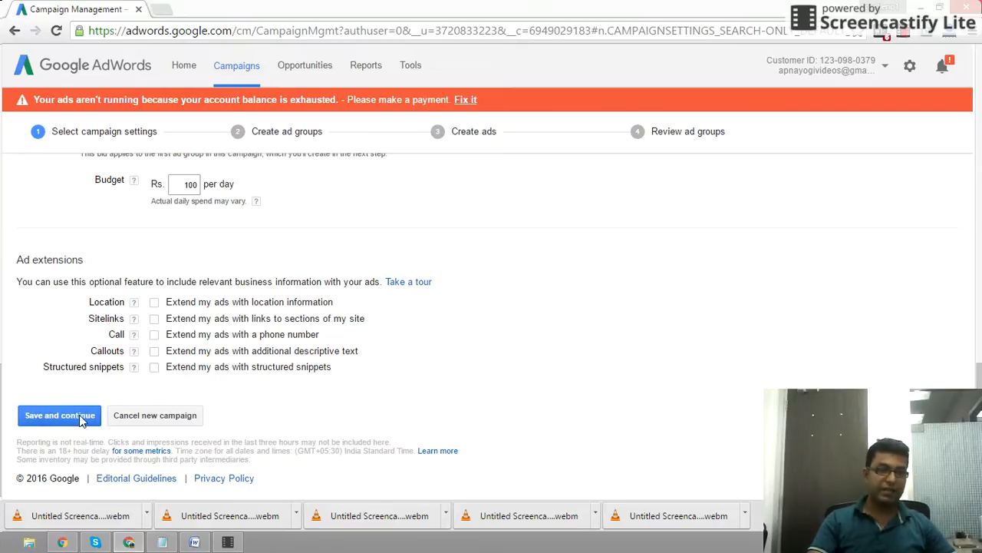
click(44, 420)
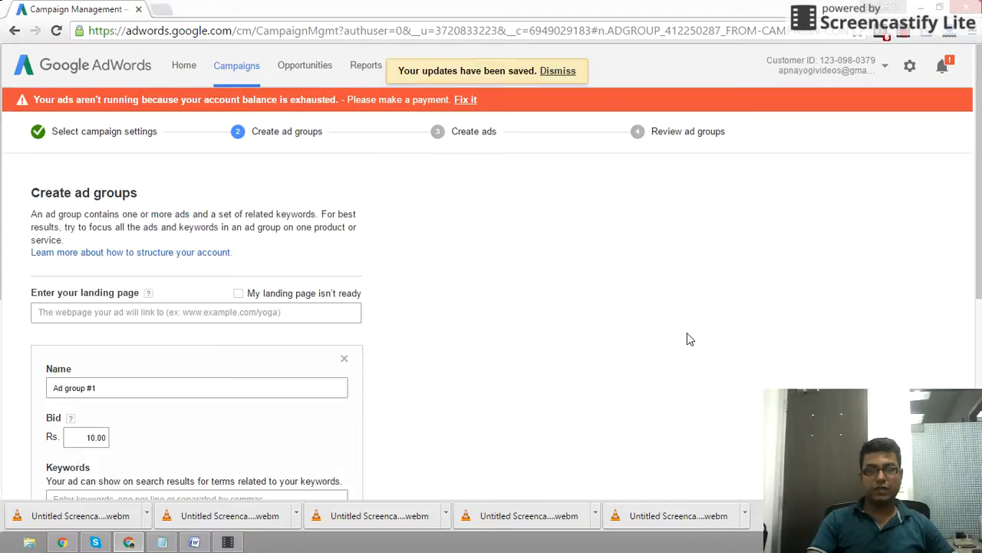
- Open competeinfotechacademy.com in a new browser tab to find the ad group's landing page
scroll(687, 339, down, 1)
click(184, 241)
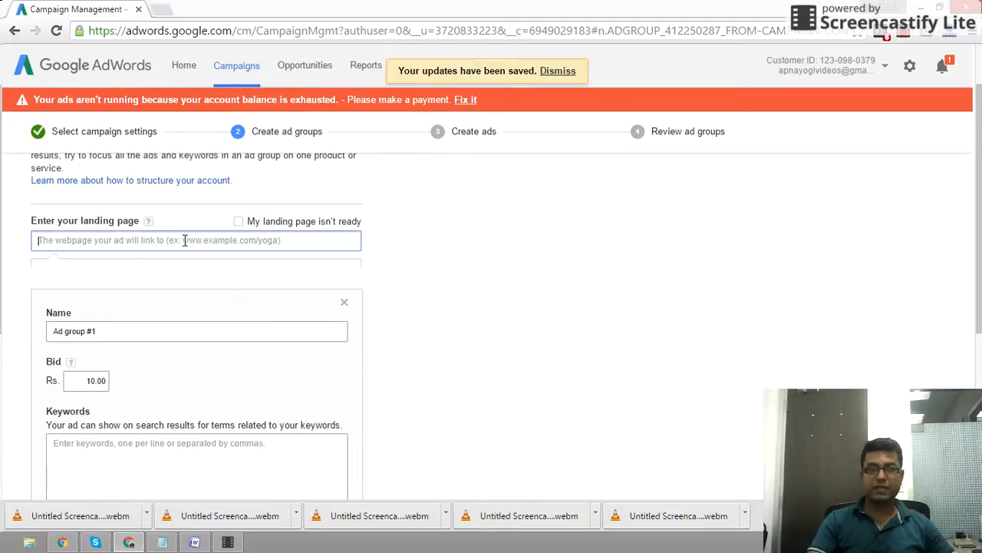
click(164, 10)
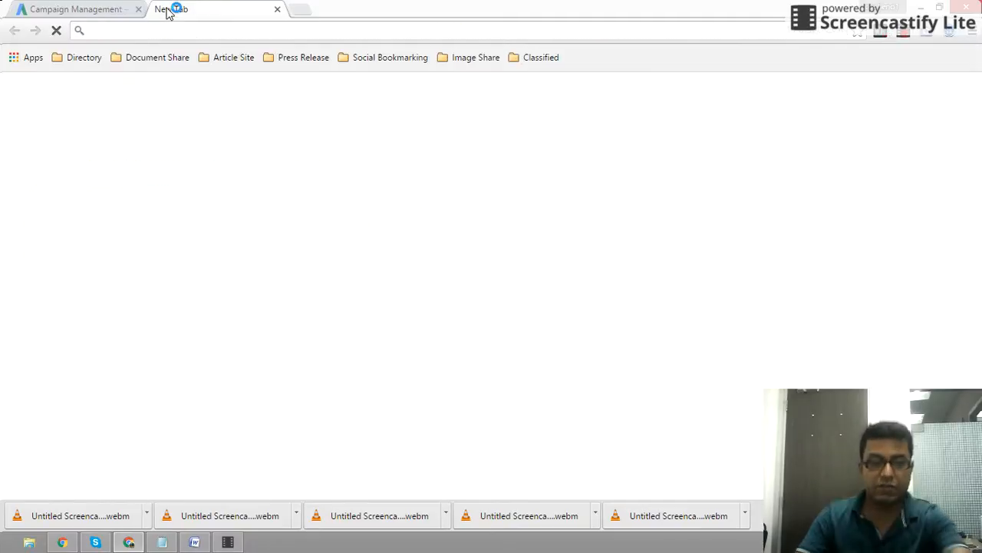
text(compete)
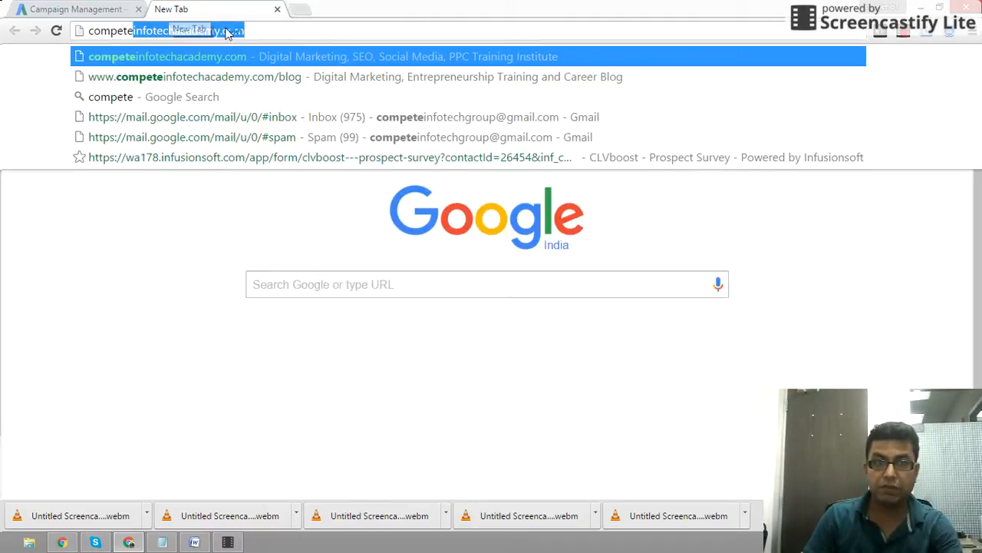
click(279, 28)
key(Return)
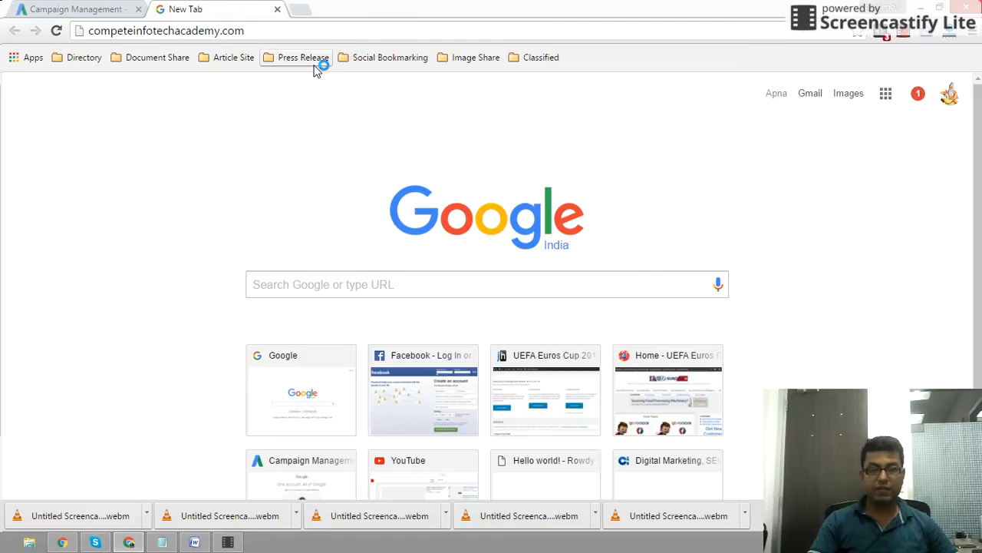
key(Return)
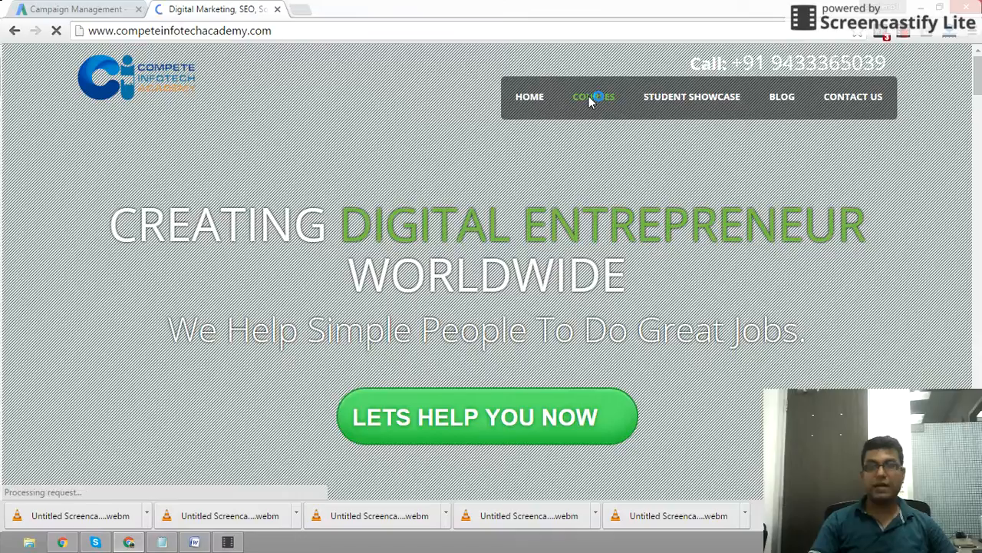
- Open the digital marketing course details page from the site's most popular courses and copy its web address
mouse_move(593, 105)
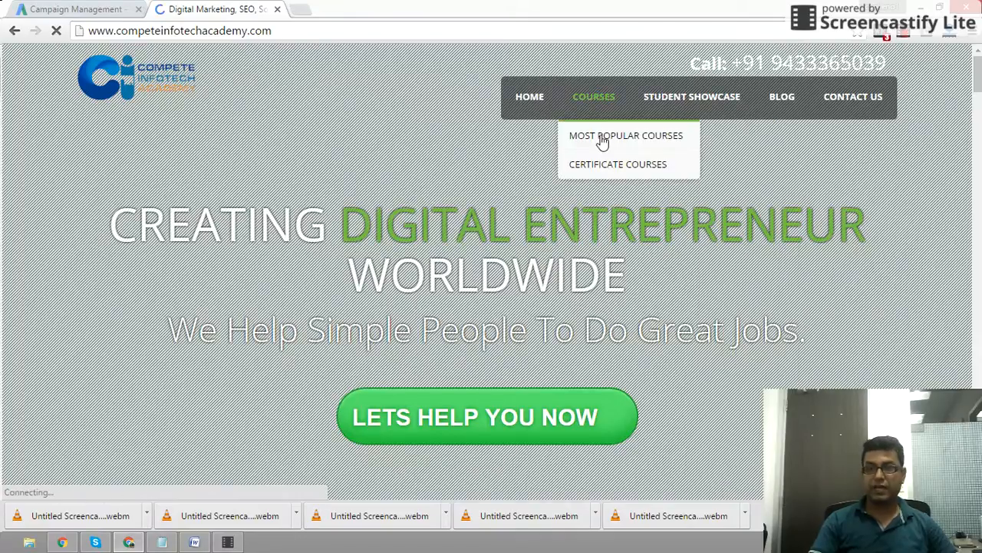
mouse_move(603, 137)
click(766, 136)
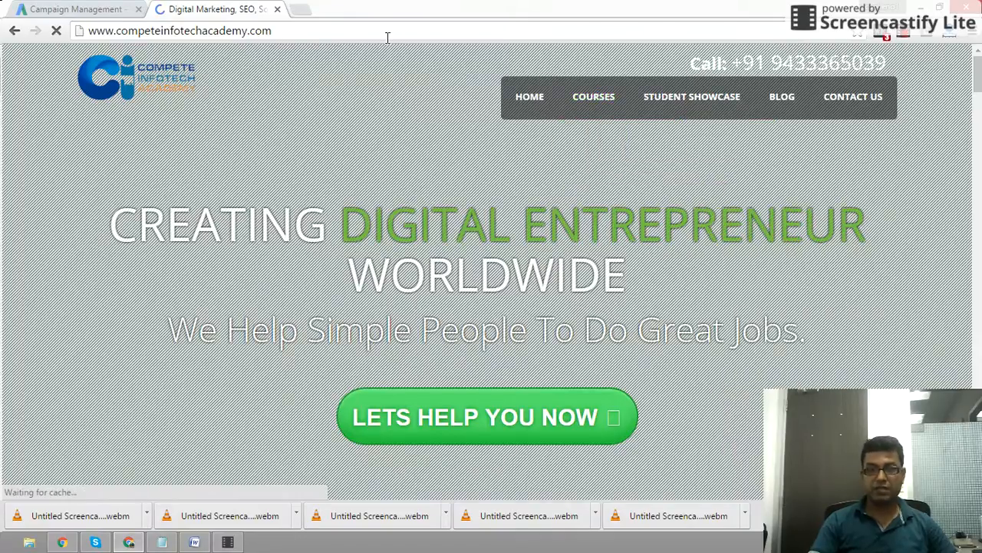
click(386, 35)
key(ctrl+c)
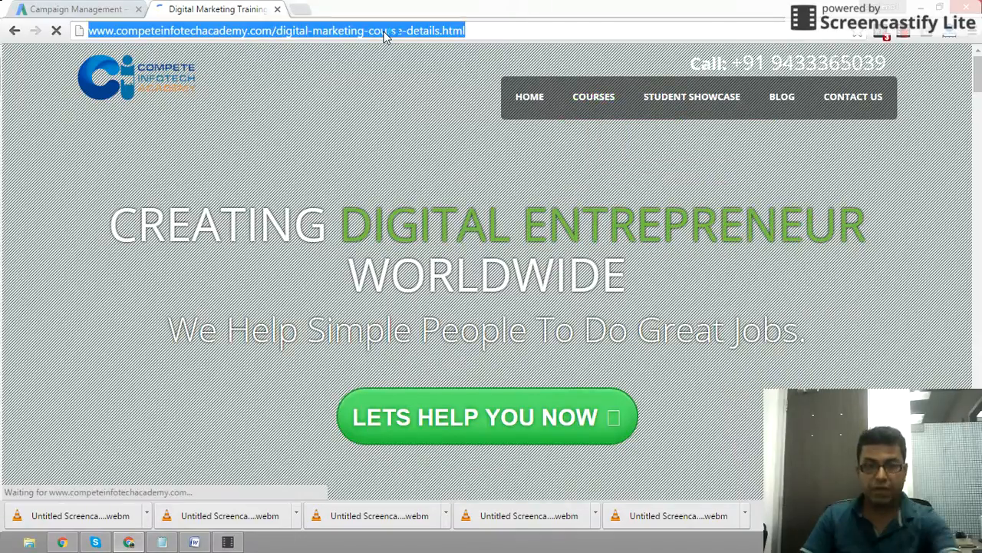
click(71, 10)
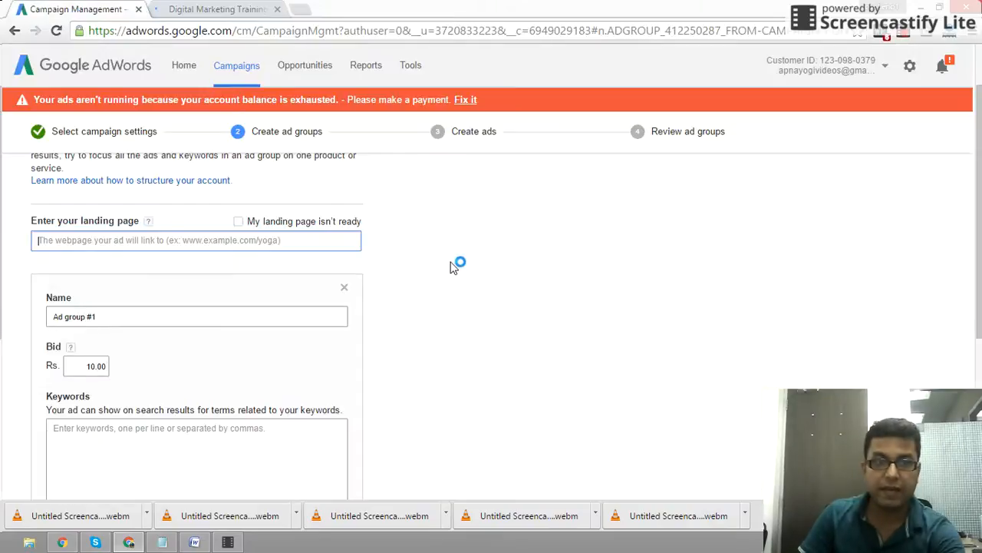
click(289, 239)
key(ctrl+v)
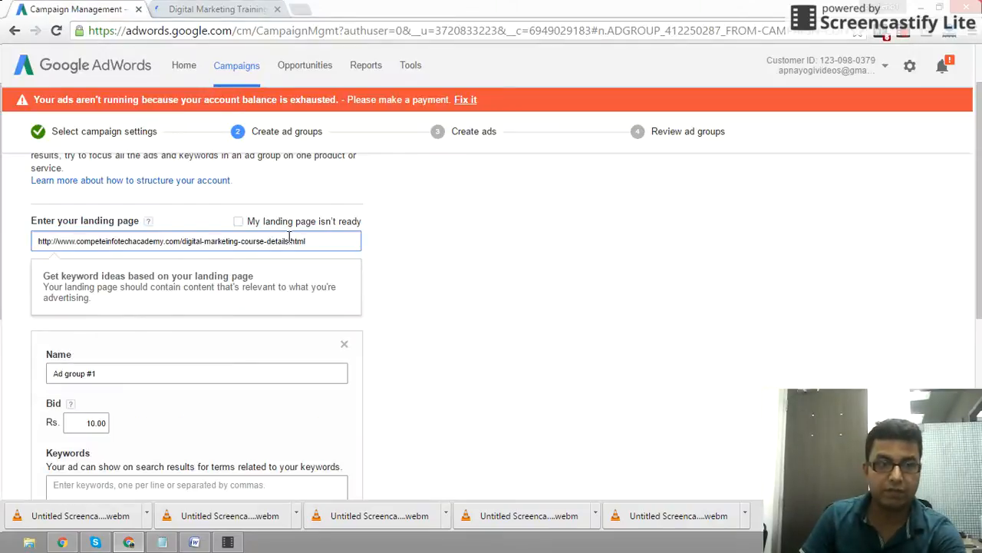
click(537, 233)
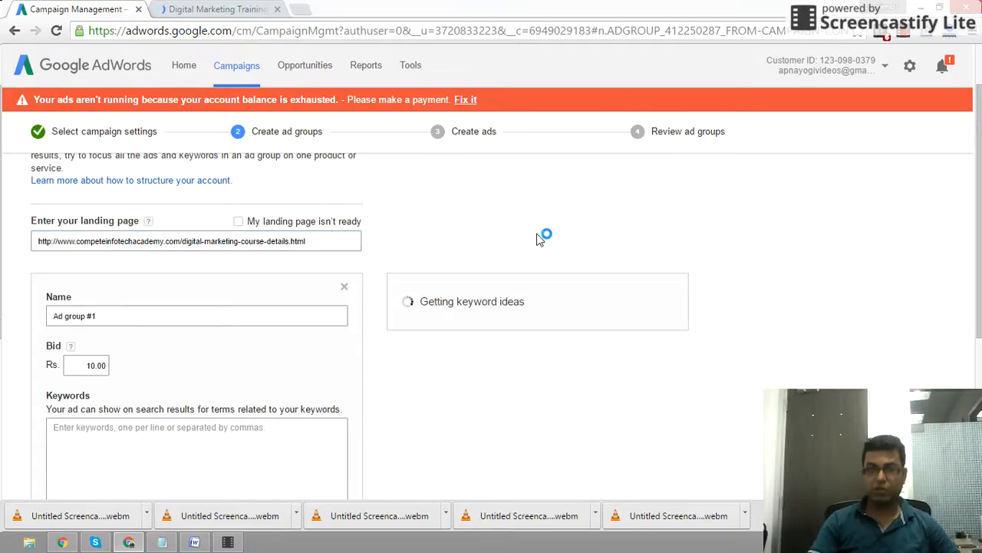
- Examine the course landing page's contact details, brochure enquiry form, free demo class offer and booking form
key(ctrl+Tab)
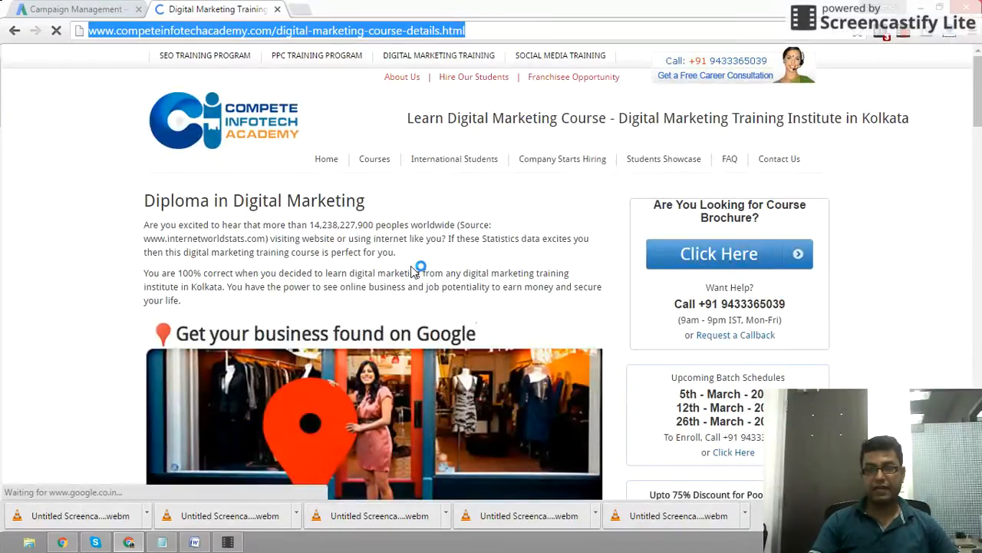
click(804, 298)
double_click(799, 301)
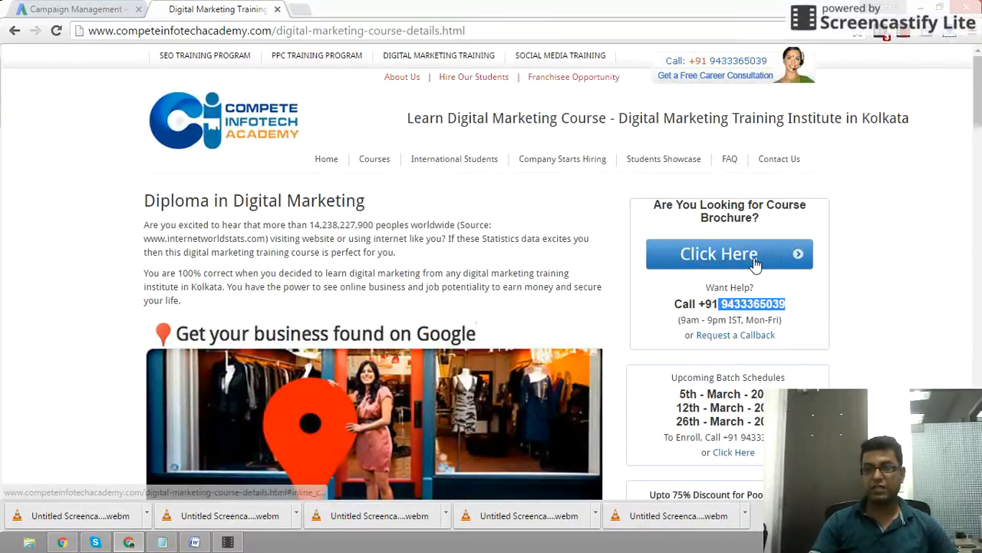
click(761, 263)
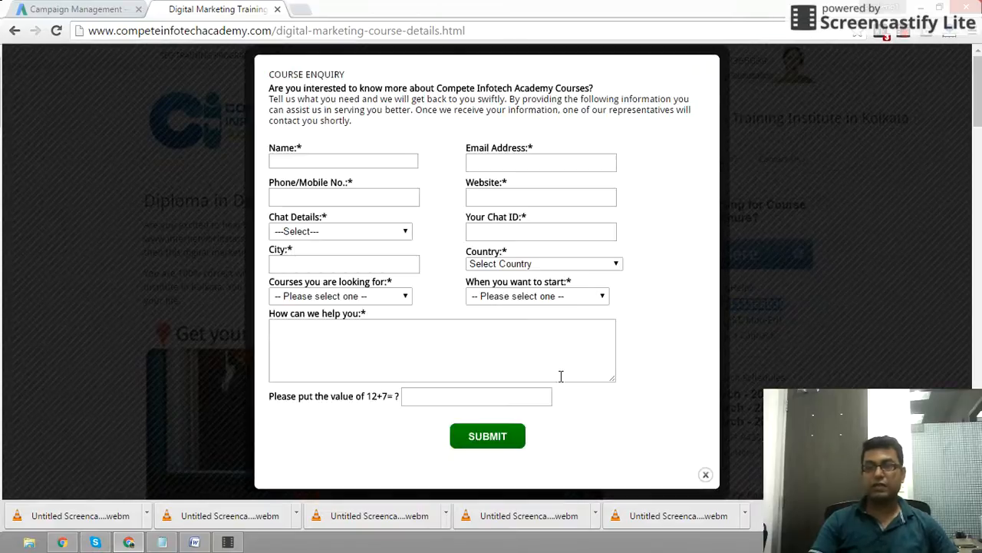
click(705, 476)
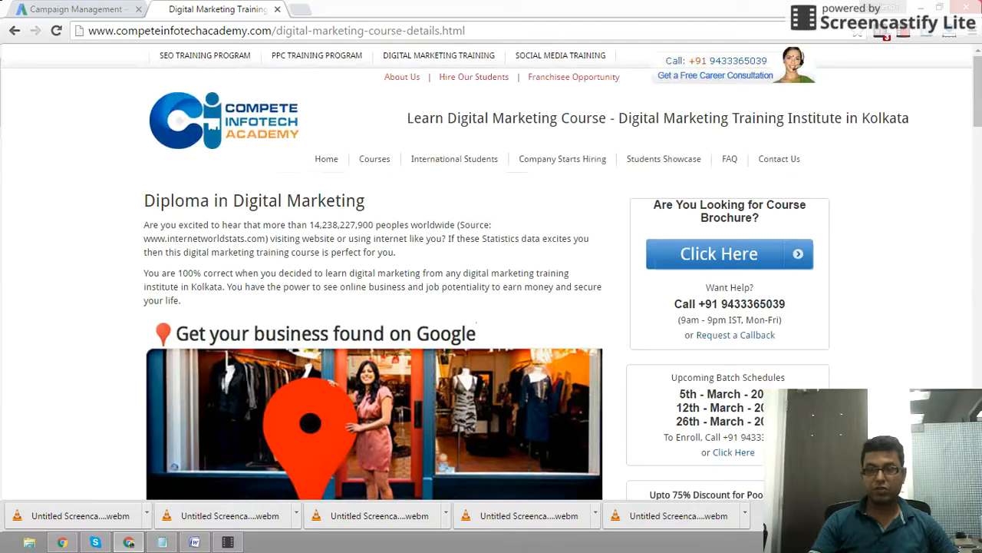
scroll(706, 475, down, 1)
scroll(767, 192, down, 5)
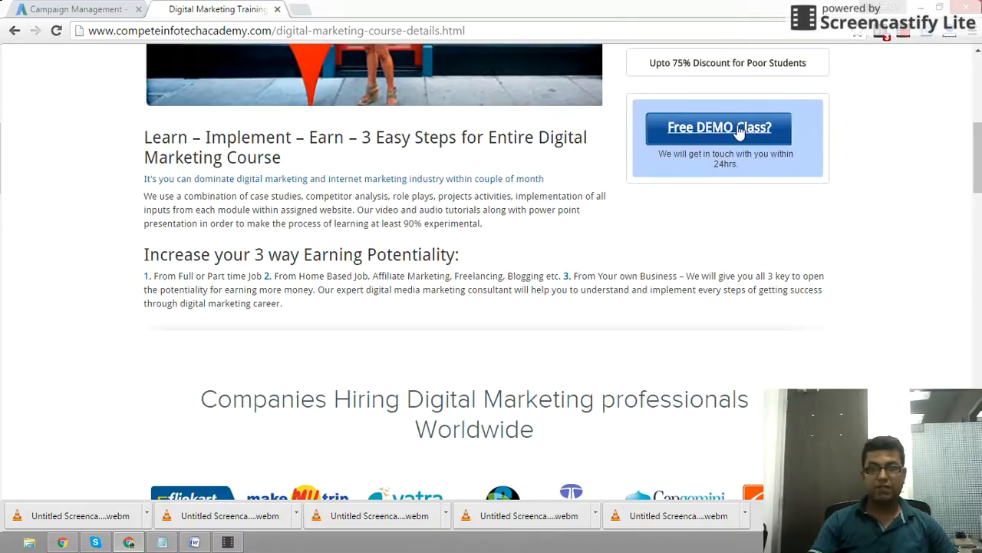
scroll(773, 322, down, 5)
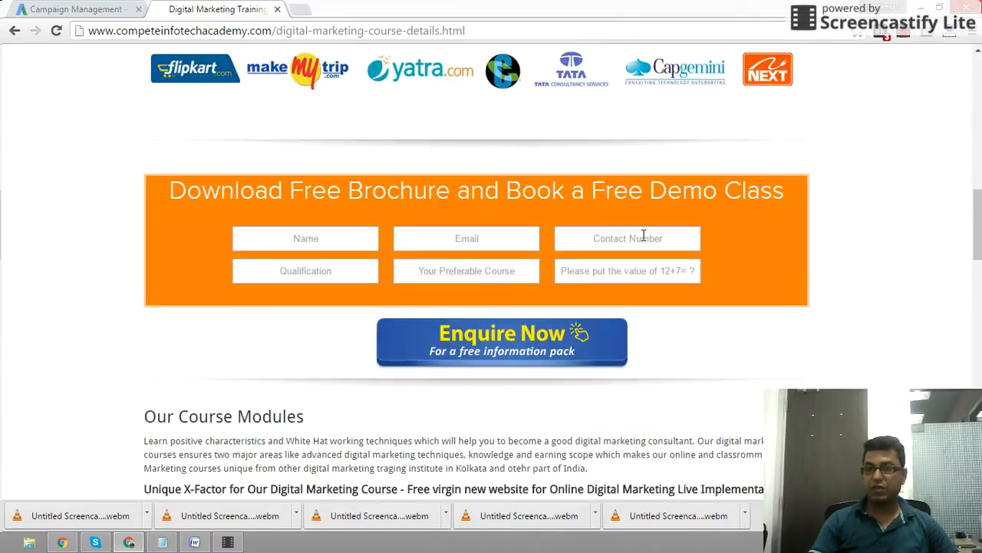
scroll(883, 320, up, 10)
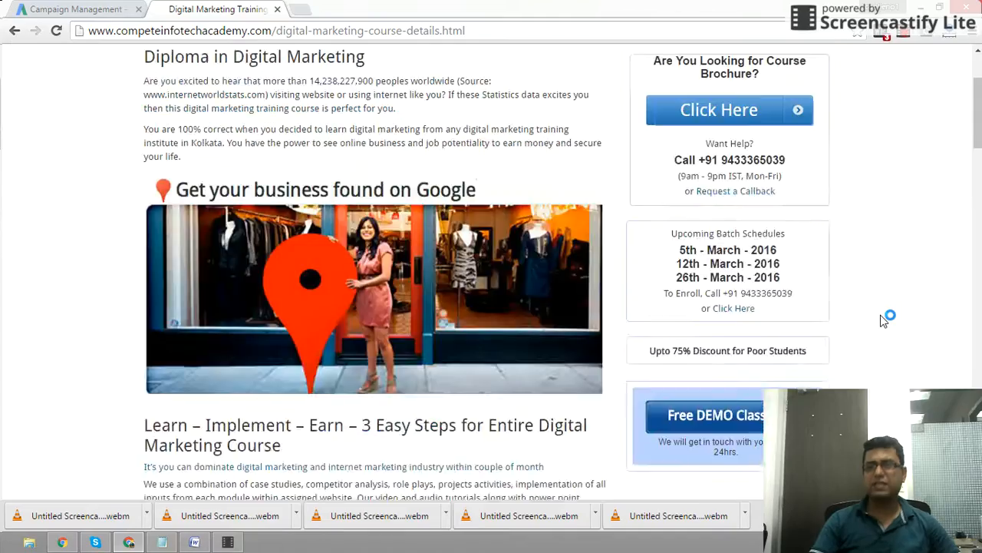
scroll(882, 319, up, 2)
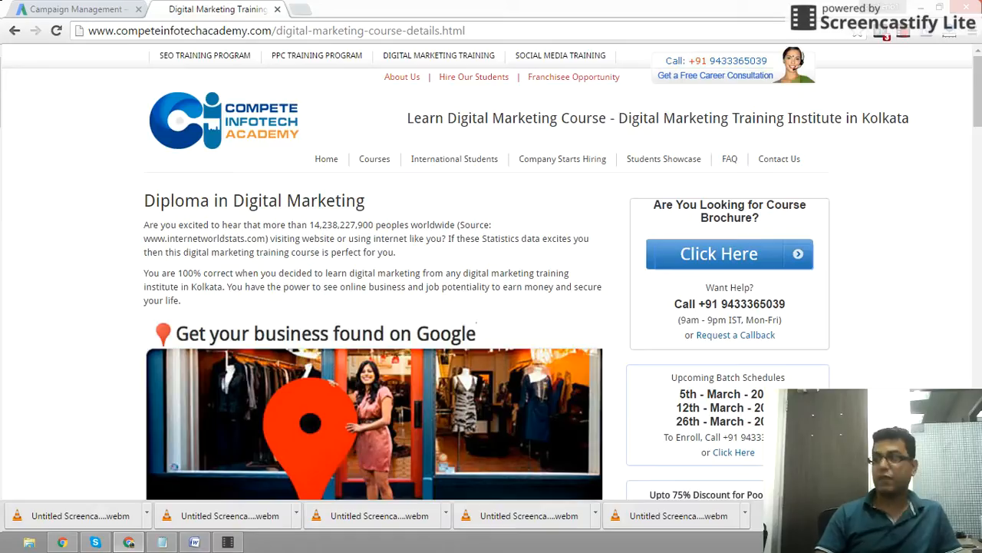
- Return to the AdWords campaign and name the ad group "Digital Courses"
click(77, 9)
scroll(195, 277, down, 1)
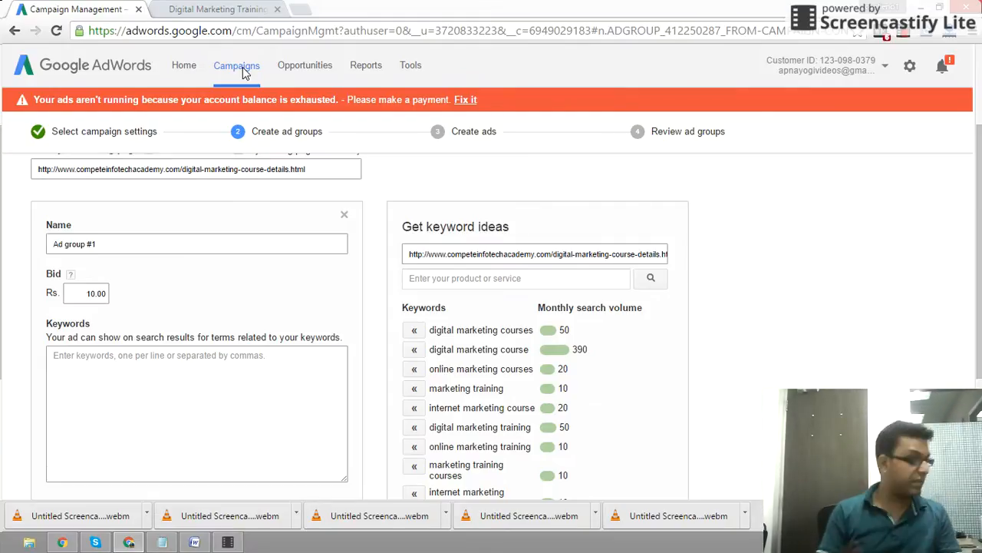
triple_click(102, 244)
text(D)
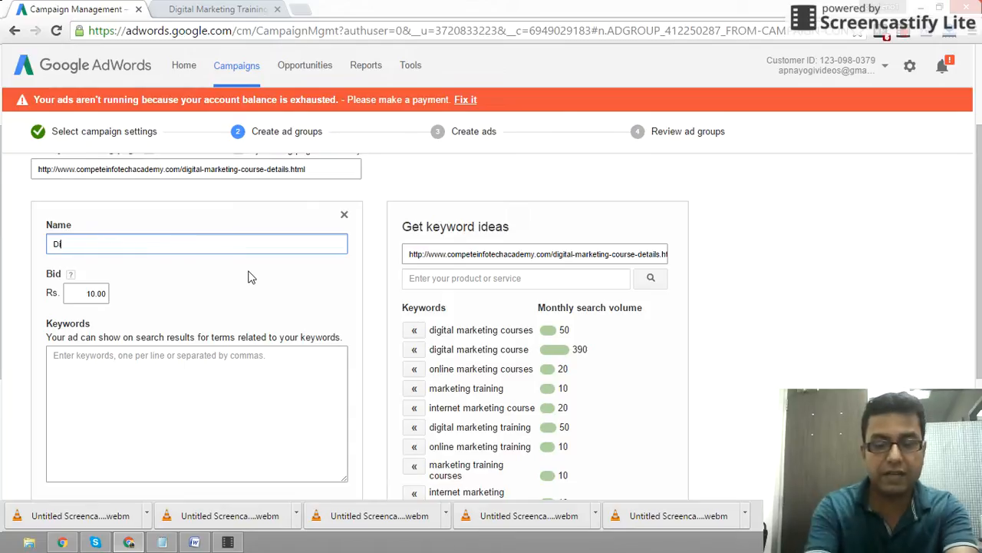
text(igital Cou)
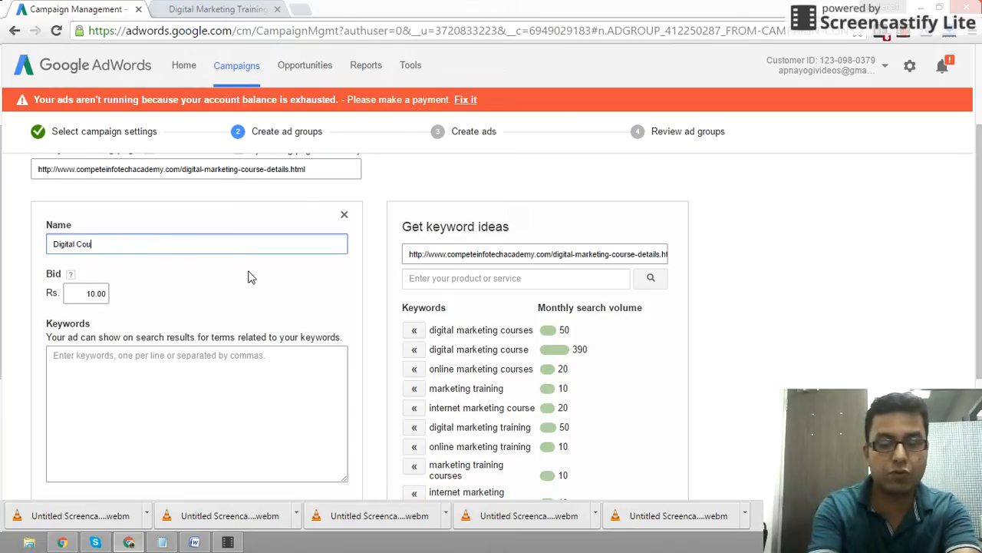
text(rses)
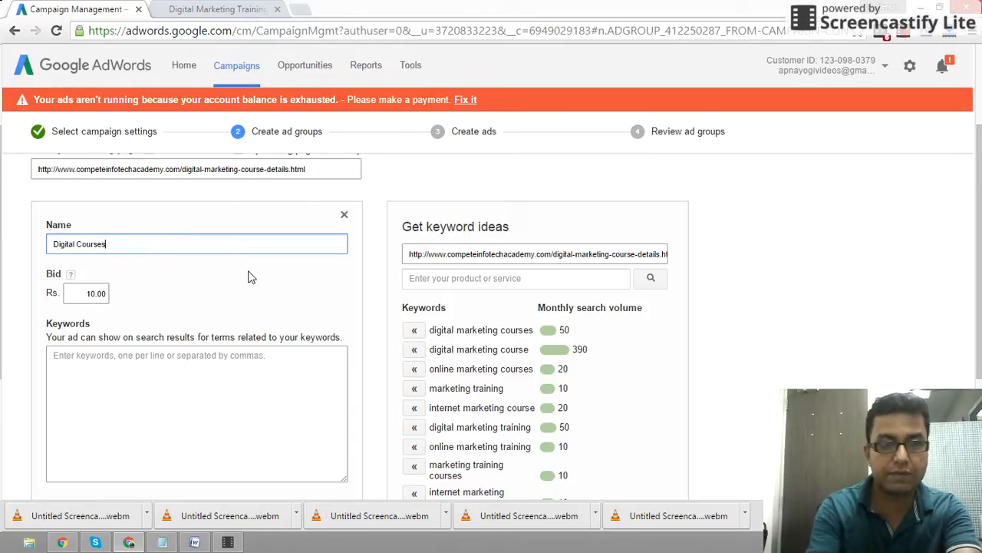
- Add the suggested keywords "digital marketing courses", "digital marketing course" and "digital marketing courses online" to the ad group
click(235, 395)
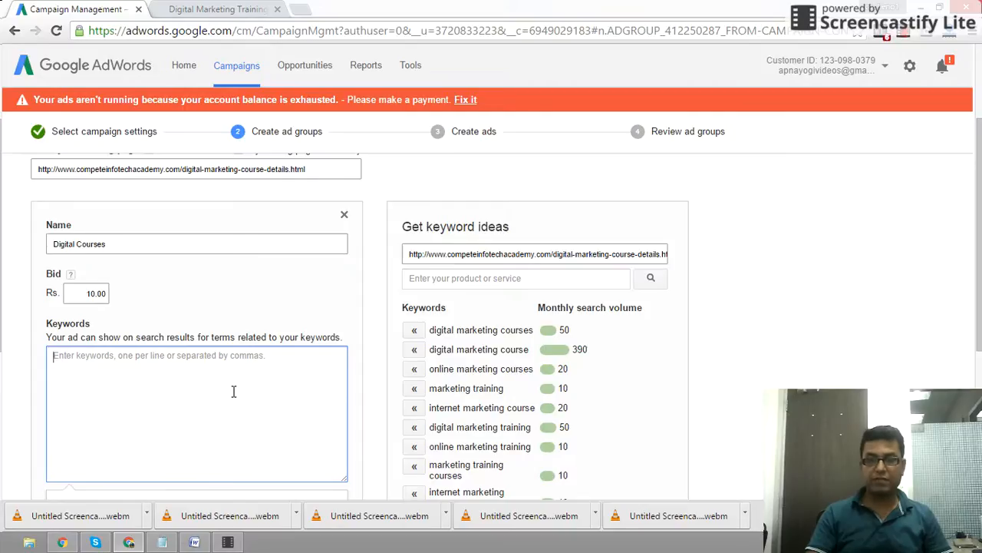
click(413, 330)
click(414, 331)
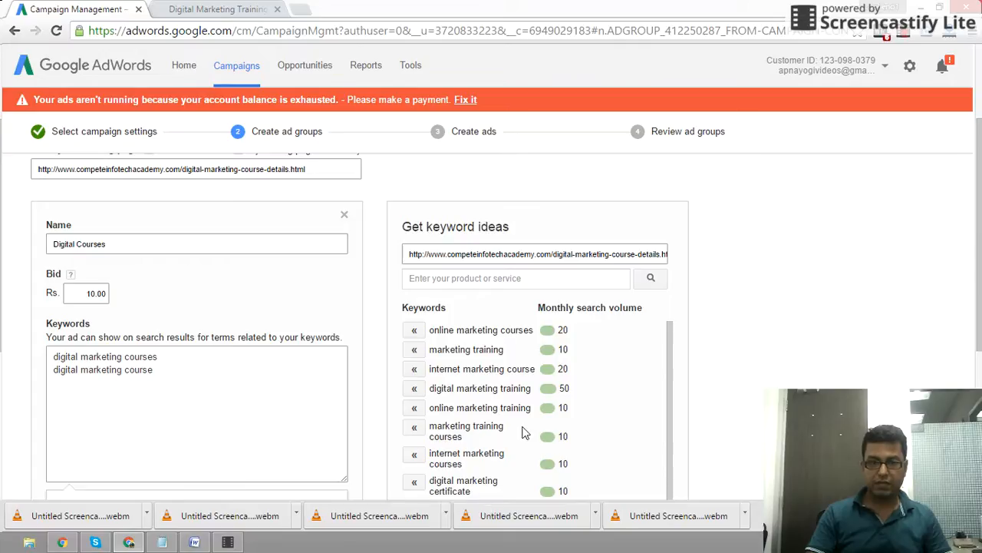
scroll(522, 432, down, 3)
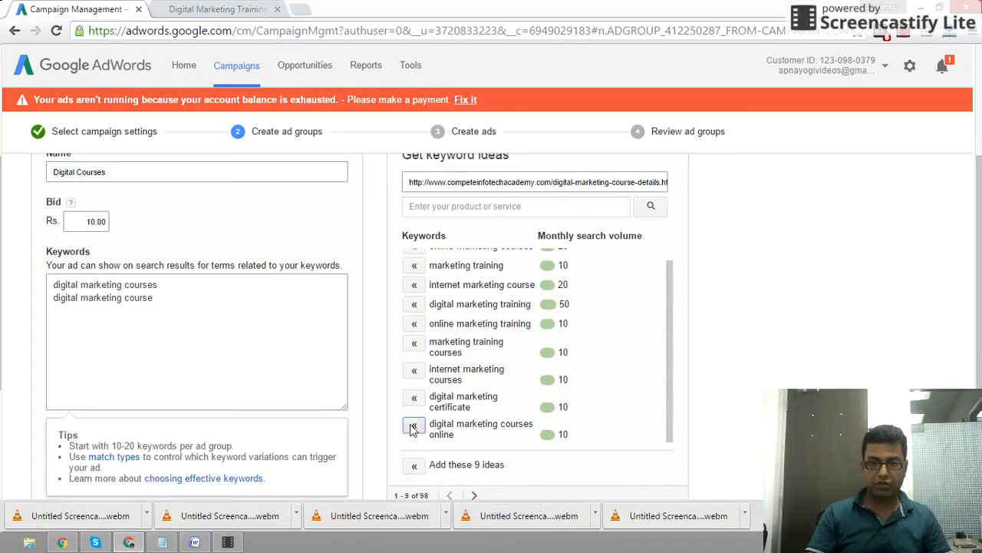
click(413, 428)
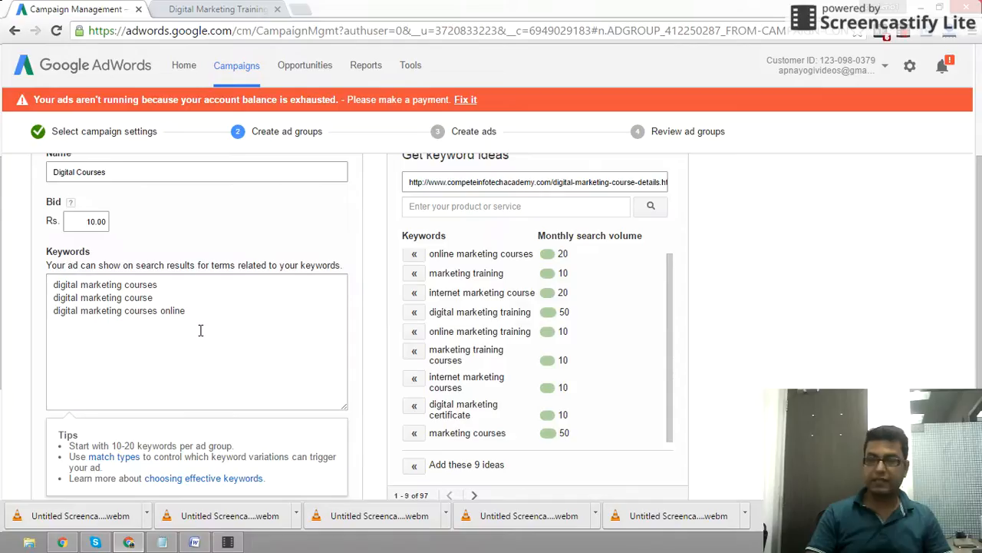
- Review the ad group's keywords and continue to ad creation
scroll(200, 330, down, 3)
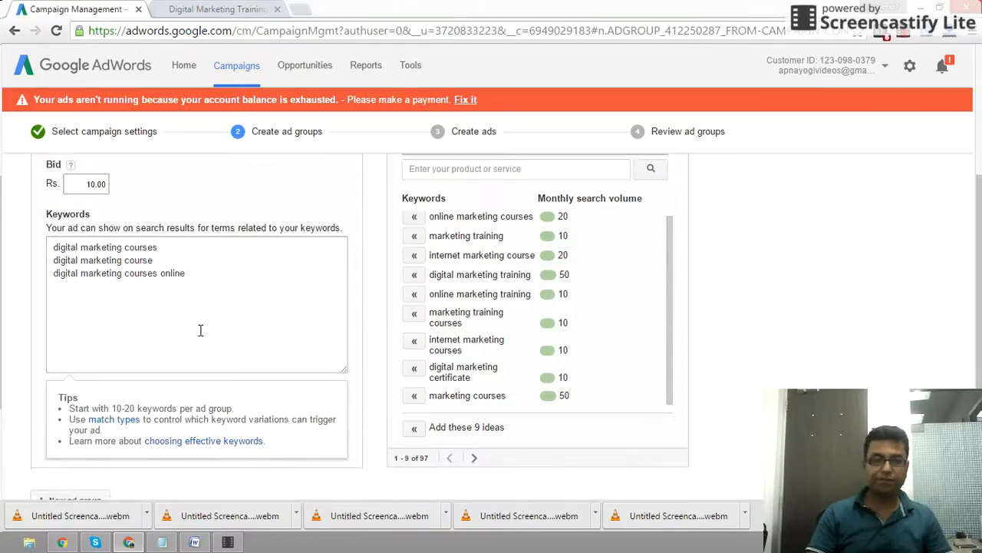
scroll(201, 335, up, 1)
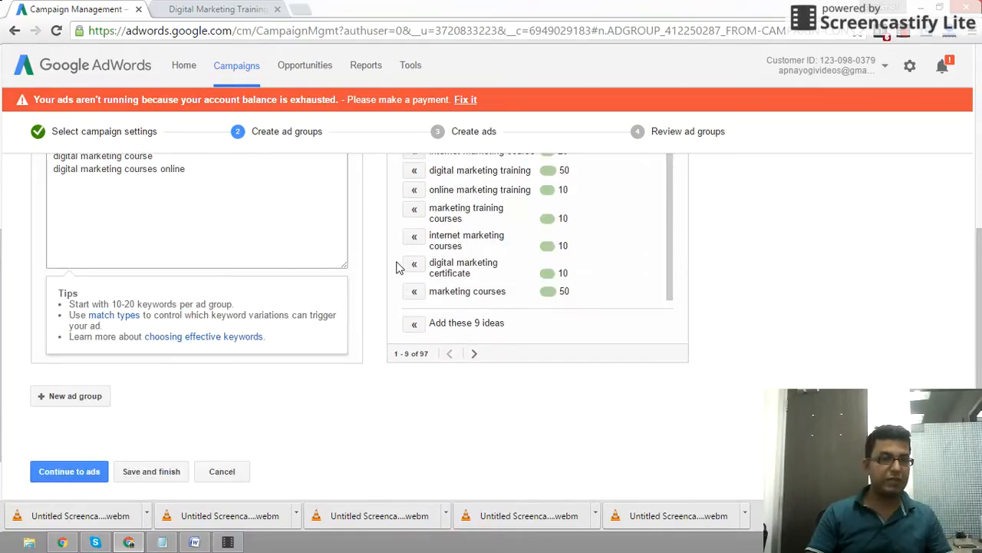
scroll(397, 265, up, 1)
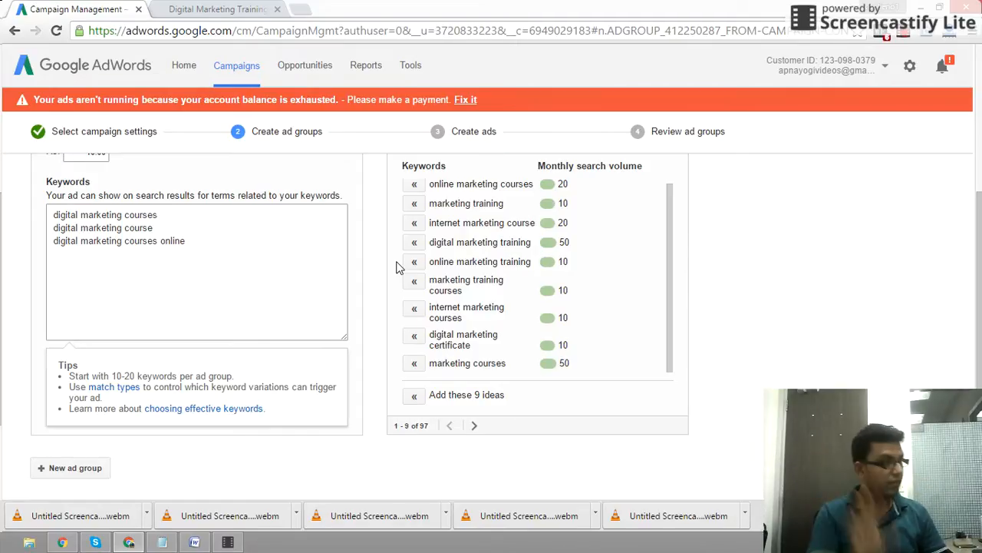
scroll(176, 352, down, 2)
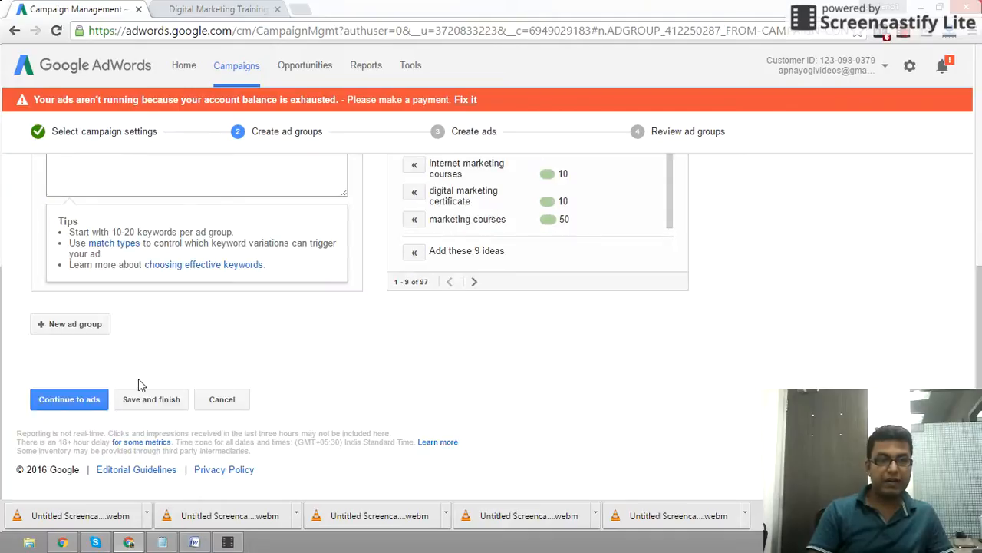
click(67, 399)
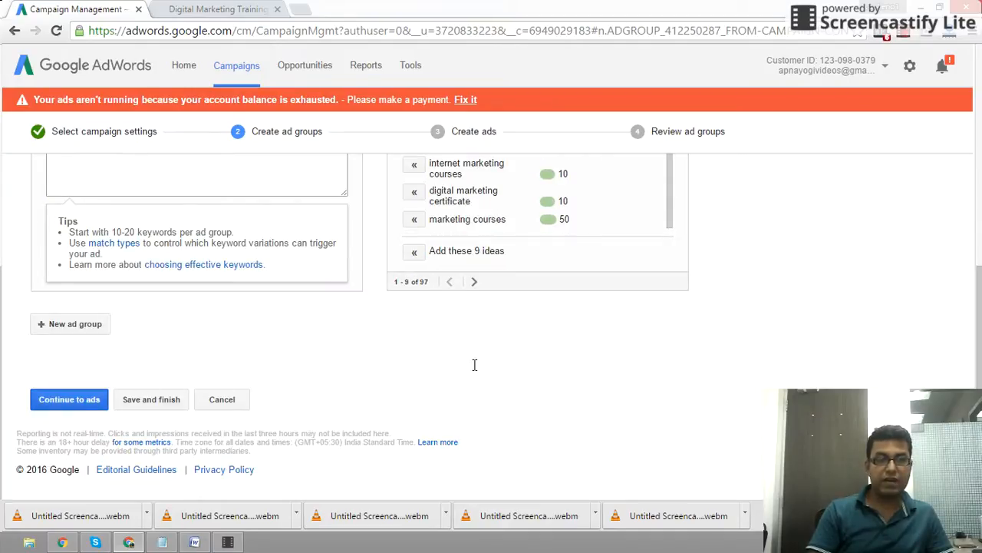
scroll(469, 354, down, 2)
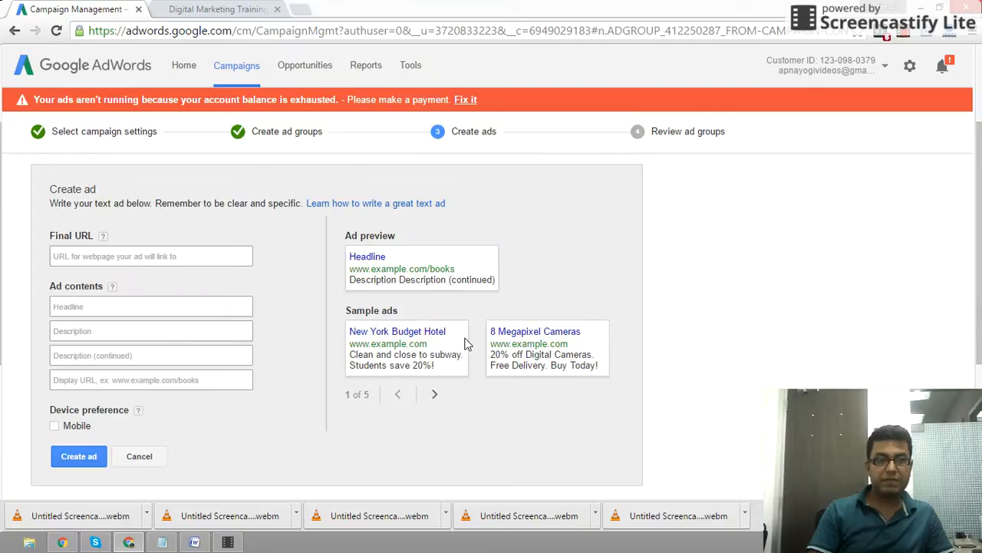
click(117, 254)
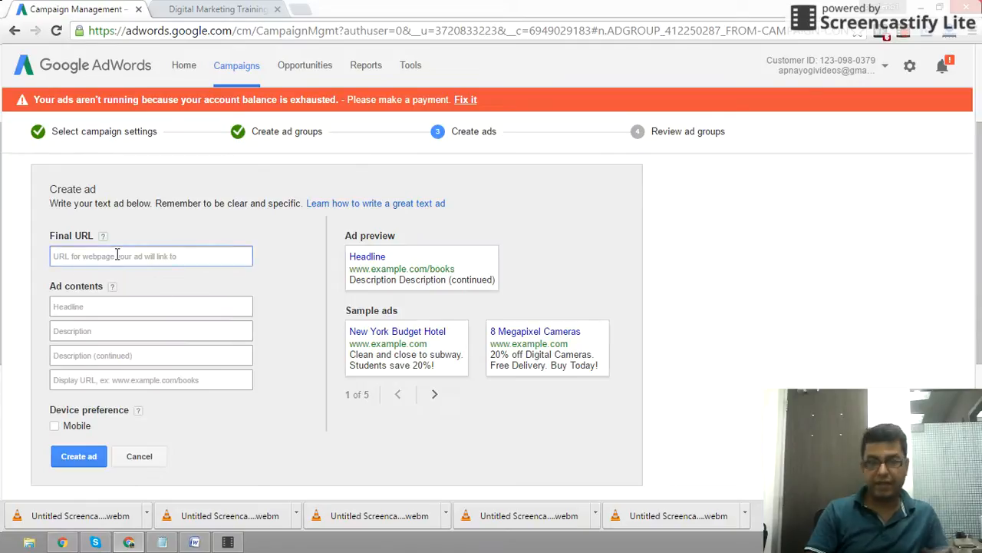
text(http://www.competeinfotechacademy.com/digital-marketing-course-details.html)
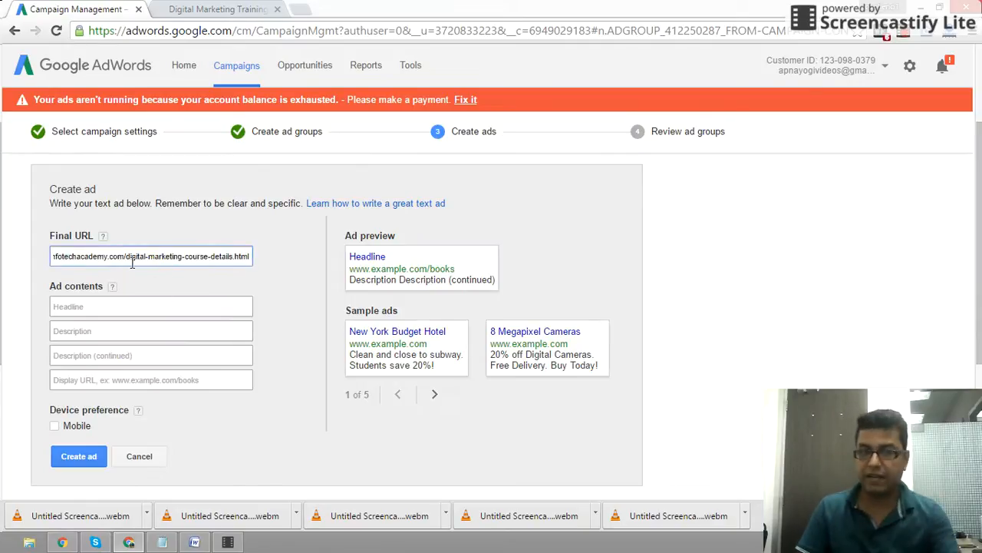
click(169, 285)
- Enter "Digital Marketing Course" as the text ad's headline
click(131, 308)
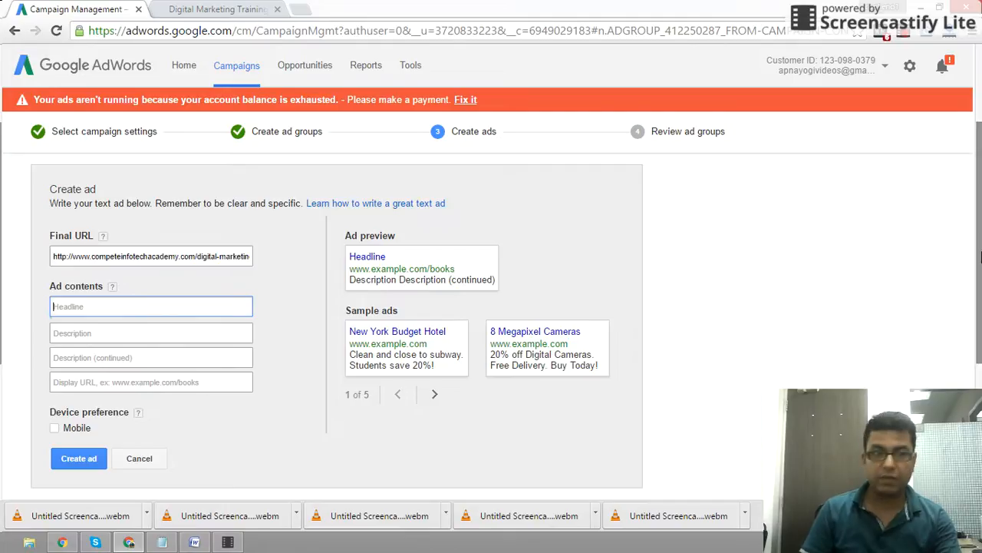
text(Digitak)
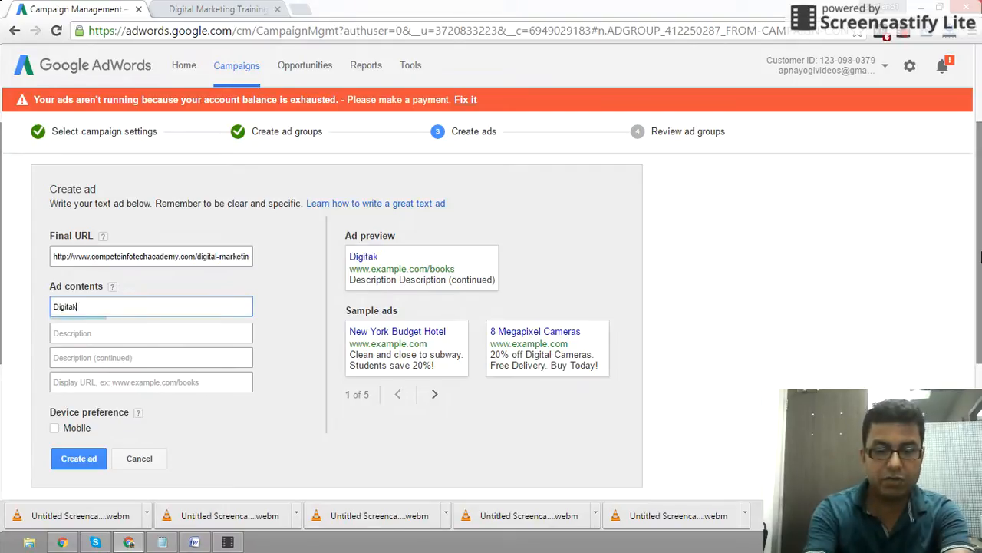
key(BackSpace)
text(l )
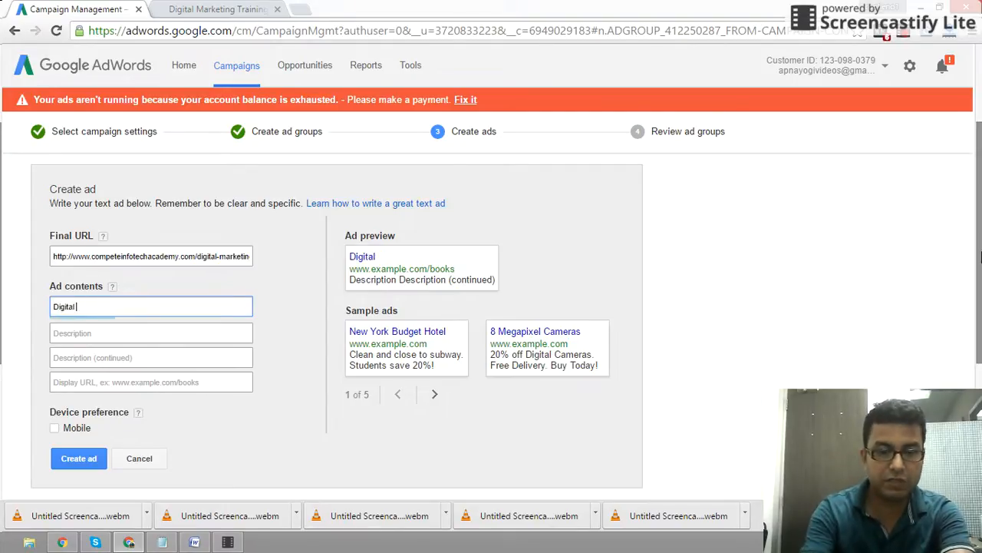
text(Marketing Course)
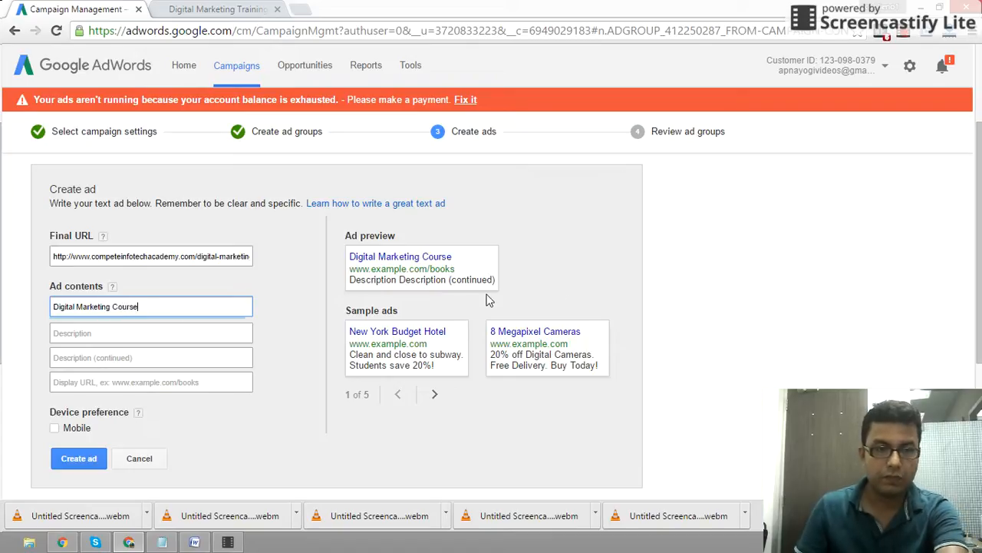
- Enter "Learn & Earn 30k+-/Month + MNC Job." as the text ad's first description line
click(105, 336)
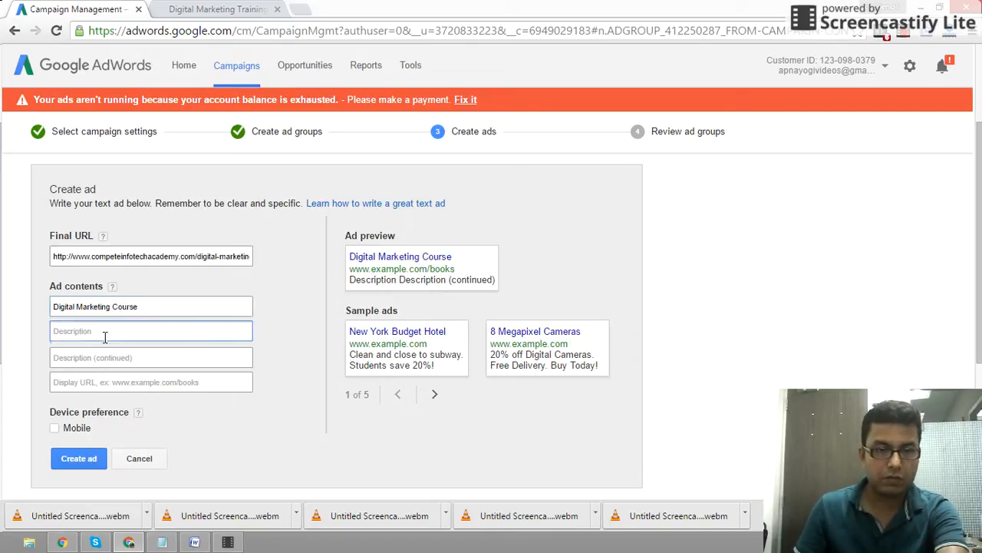
click(159, 307)
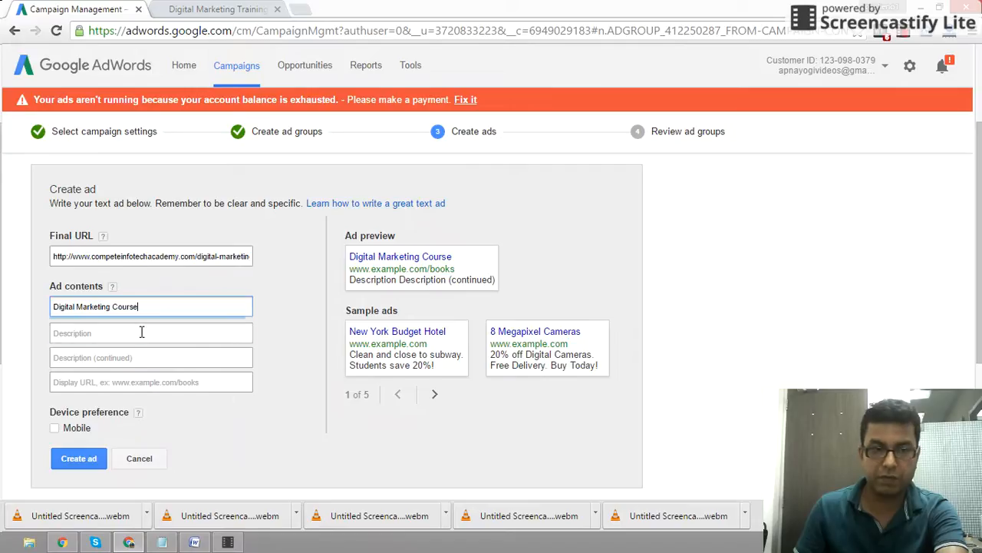
click(142, 331)
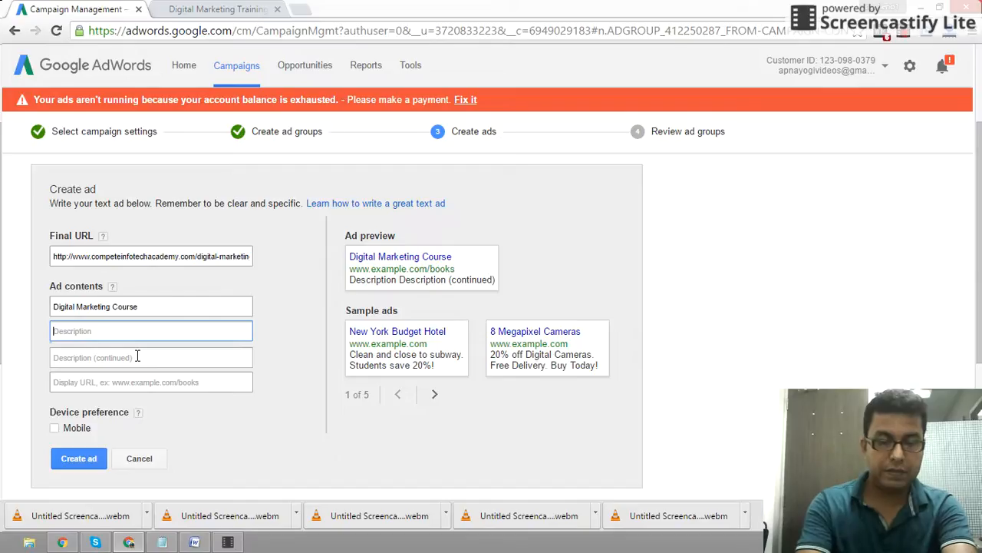
text(Learn & Earn)
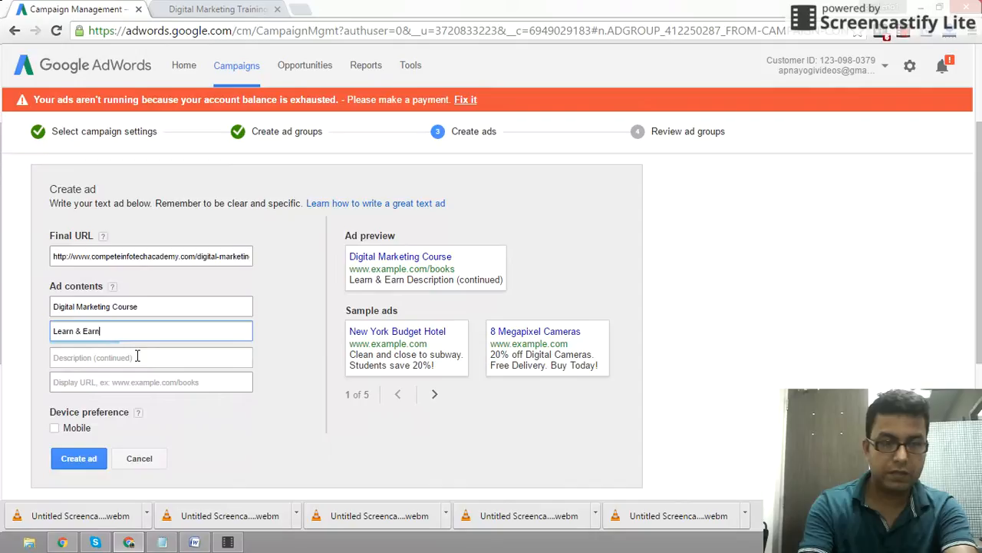
text( 300)
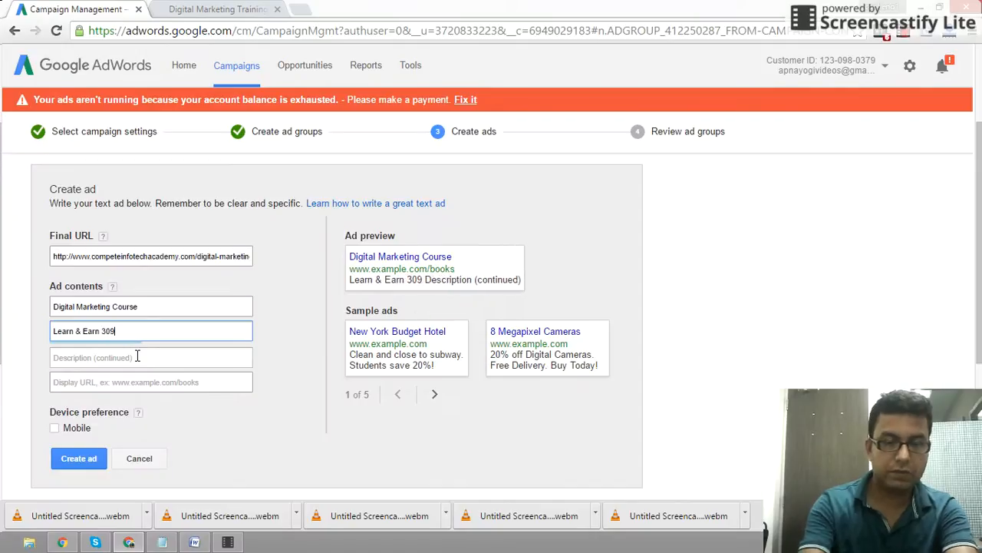
key(BackSpace)
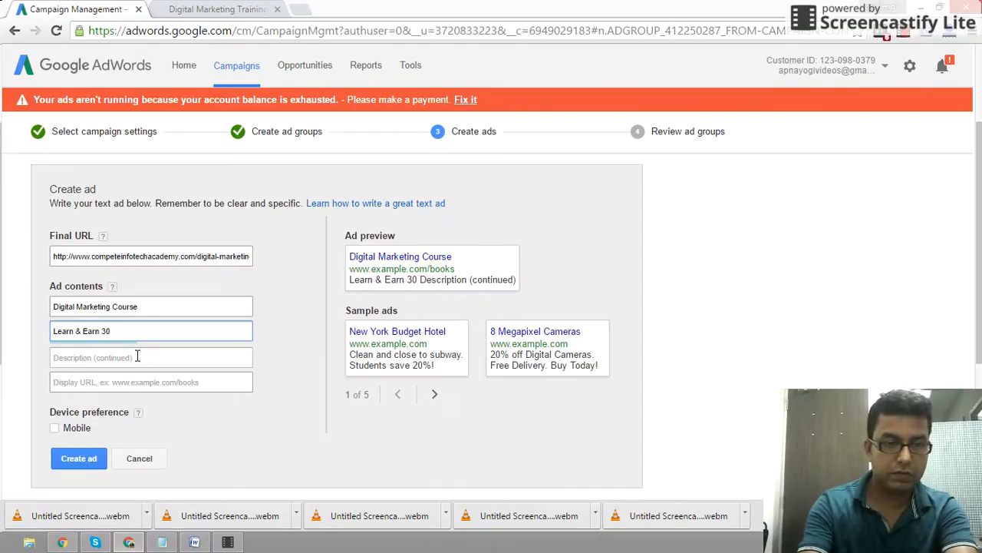
text(k)
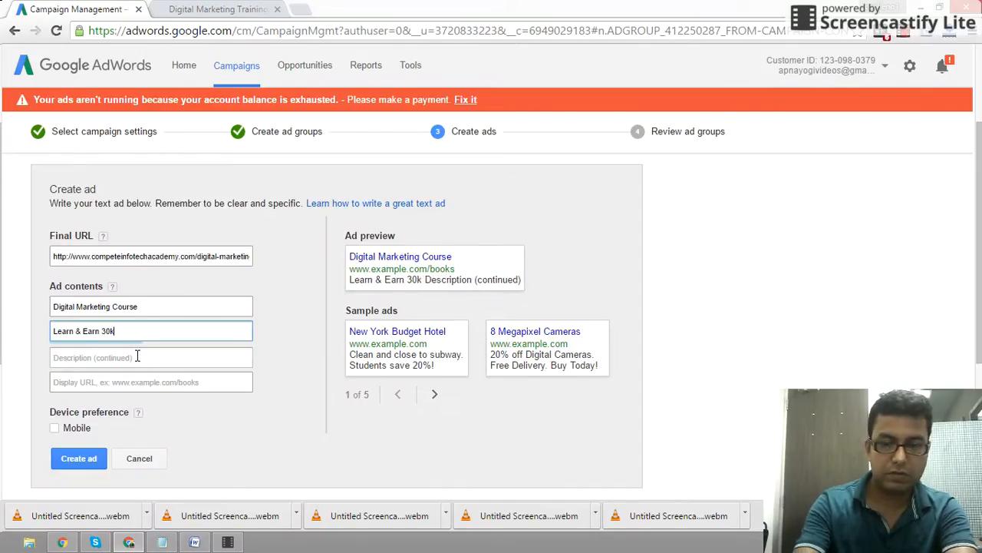
text(+-)
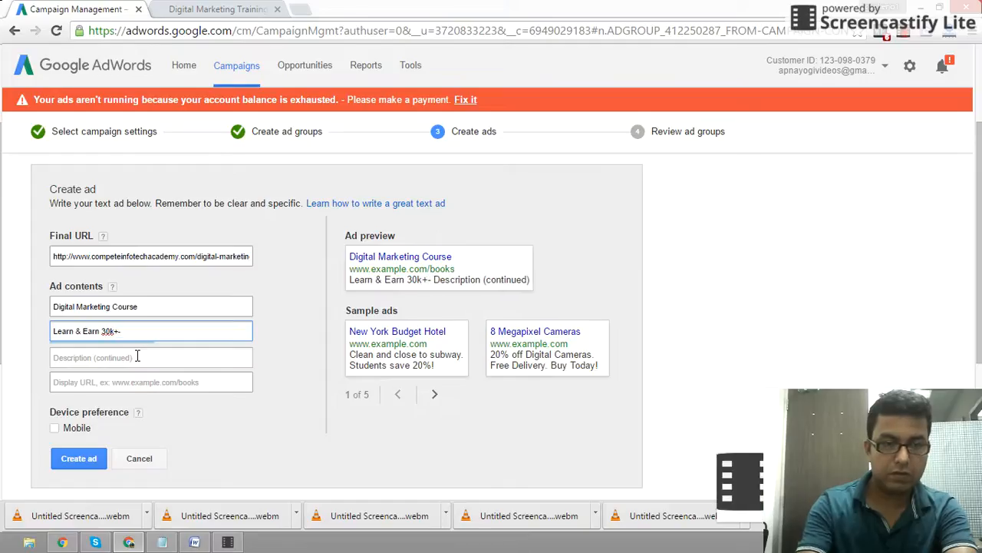
text(/M)
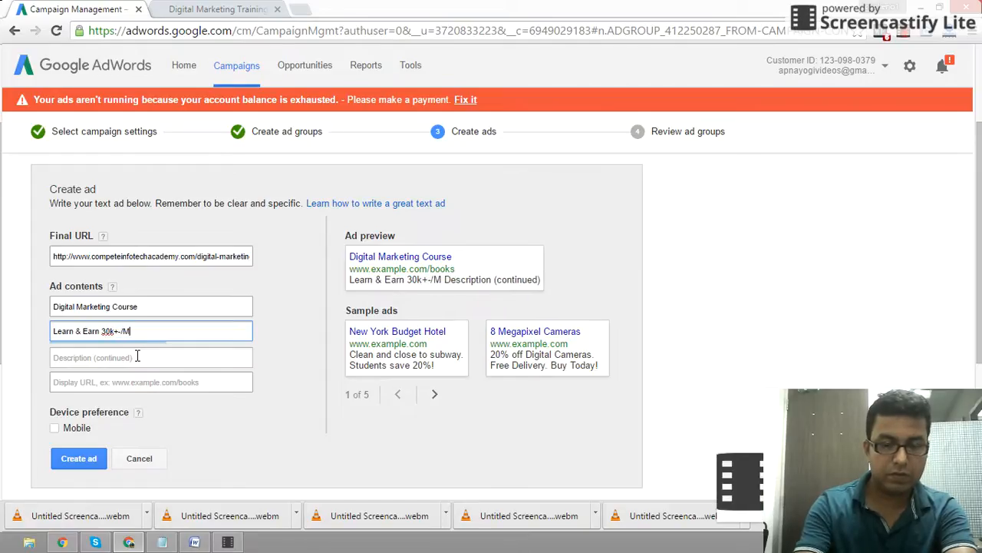
text(onth)
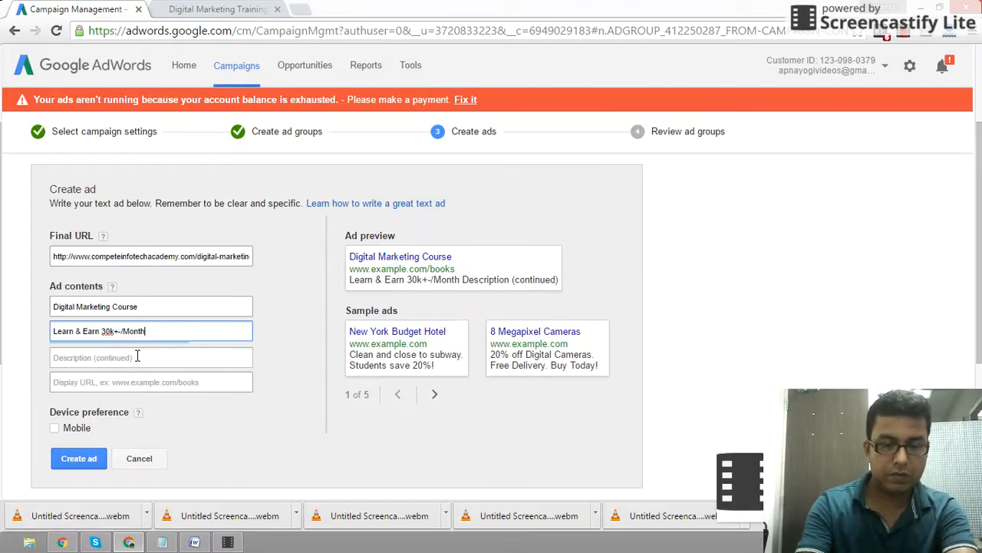
text( +)
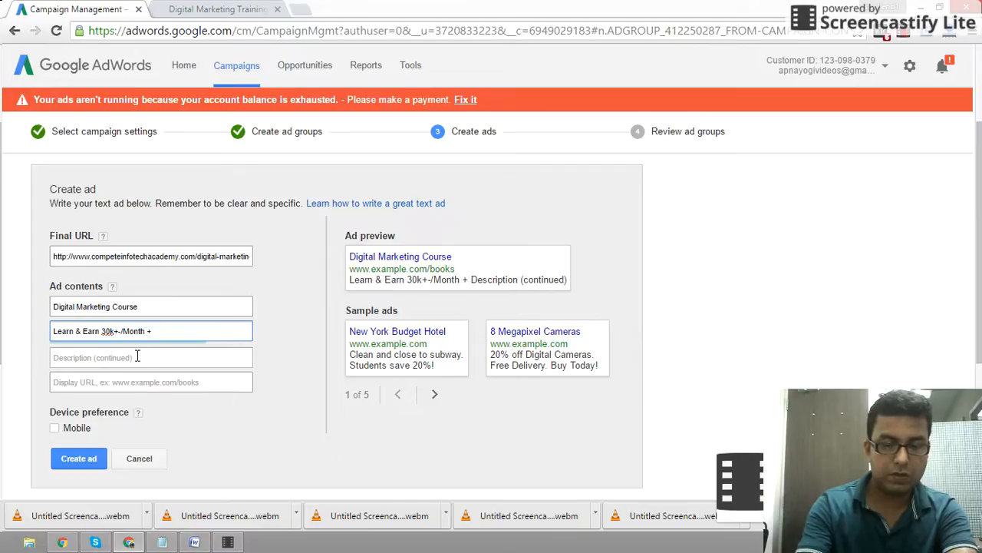
text( MNC job)
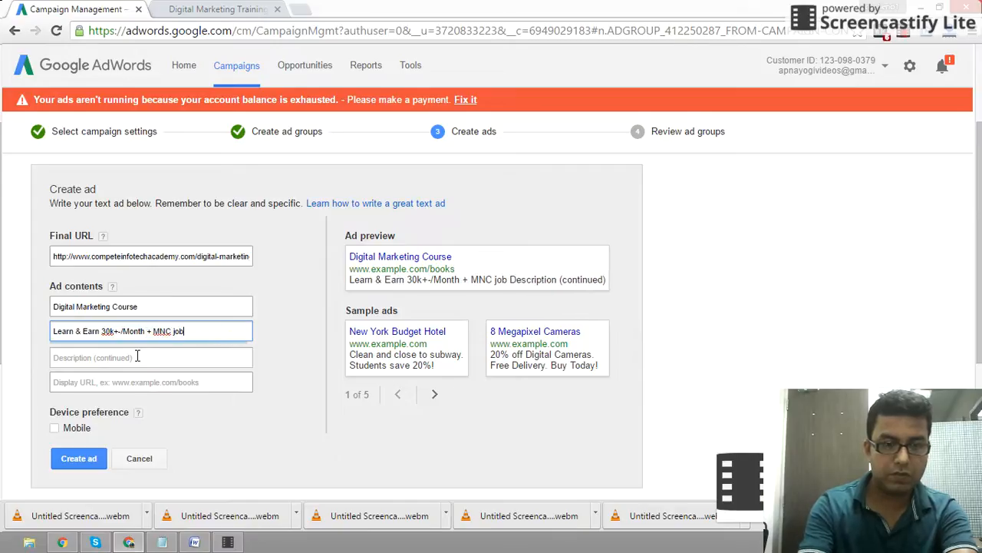
key(BackSpace)
key(BackSpace)
key(BackSpace)
text(Jo)
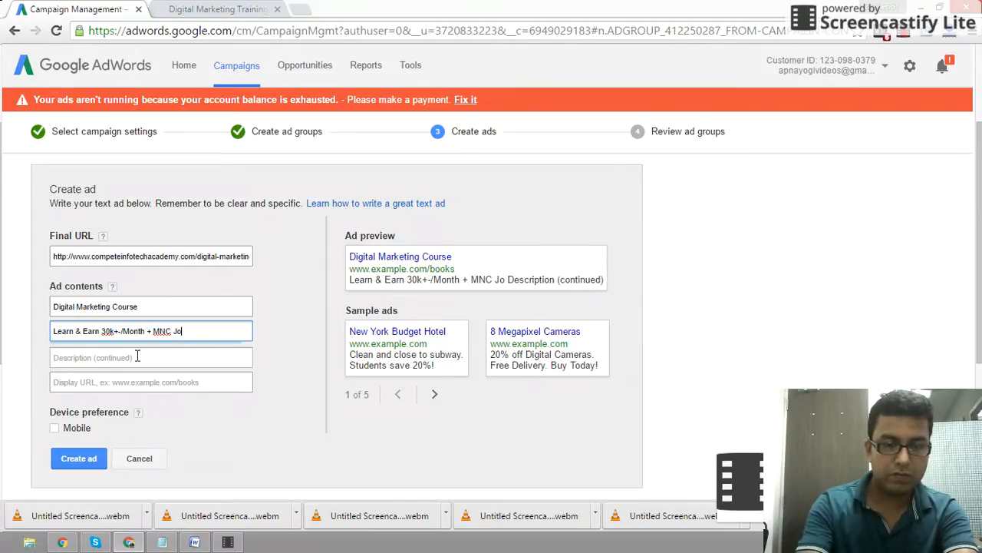
text(b.)
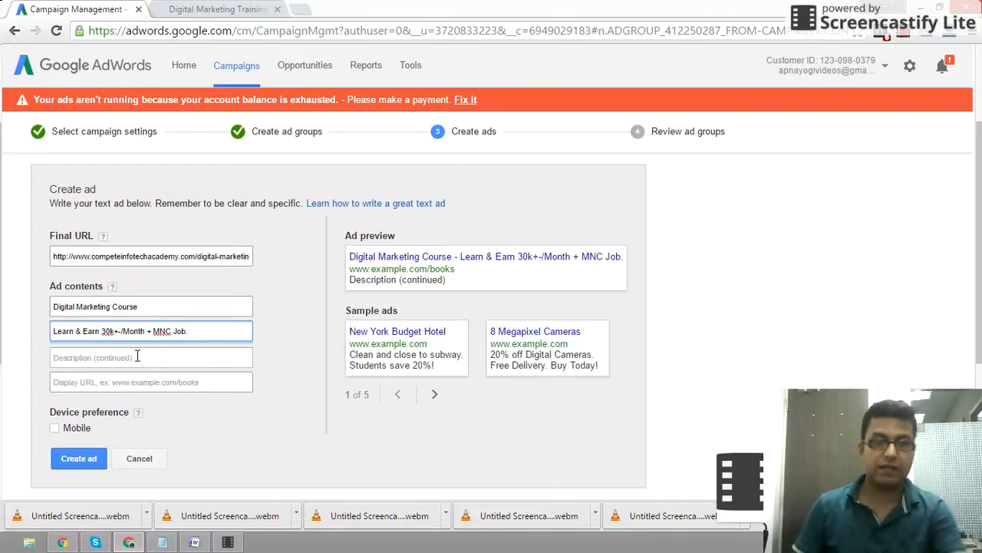
- Enter "Get Free Demo Class & Brochure Now" as the text ad's second description line
click(124, 353)
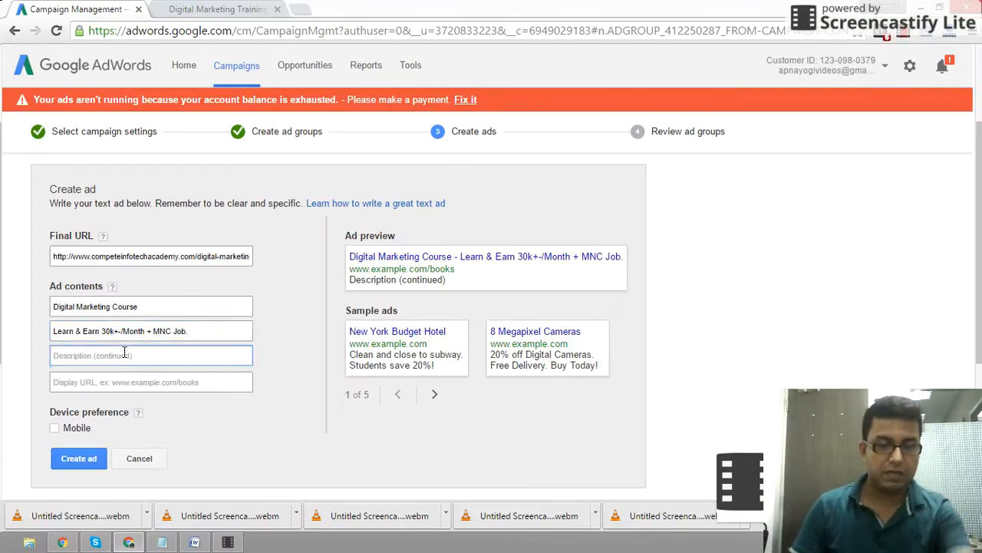
text(Get Free)
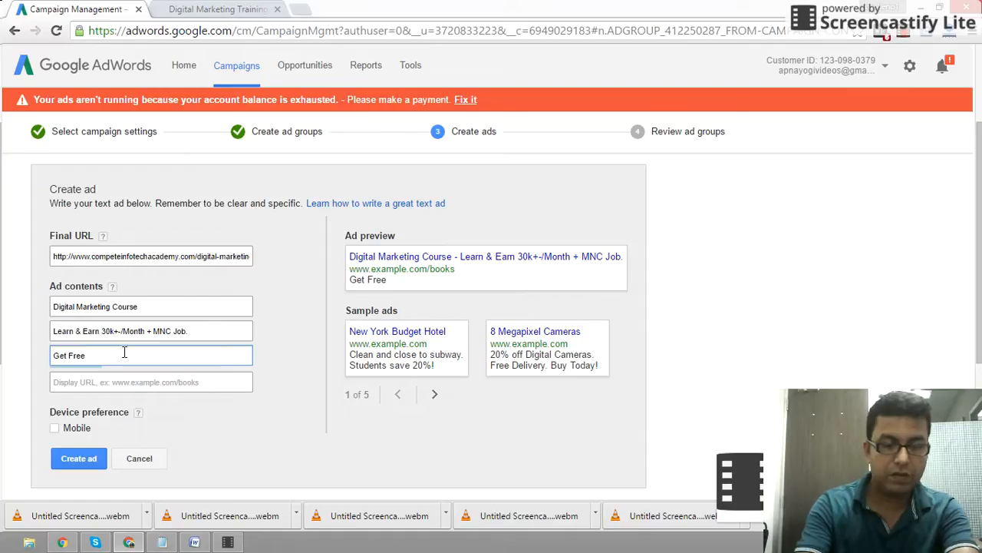
text( Demo Class)
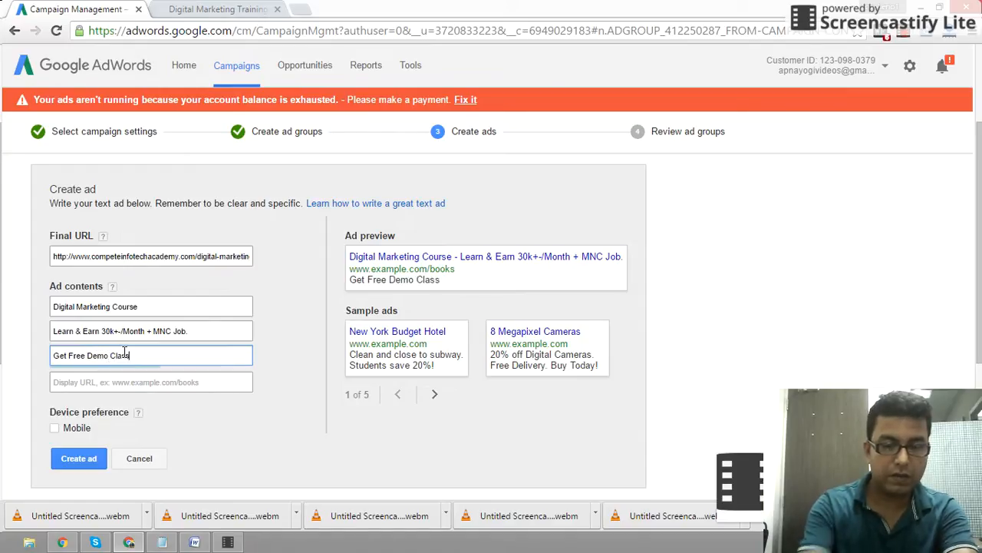
text( & B)
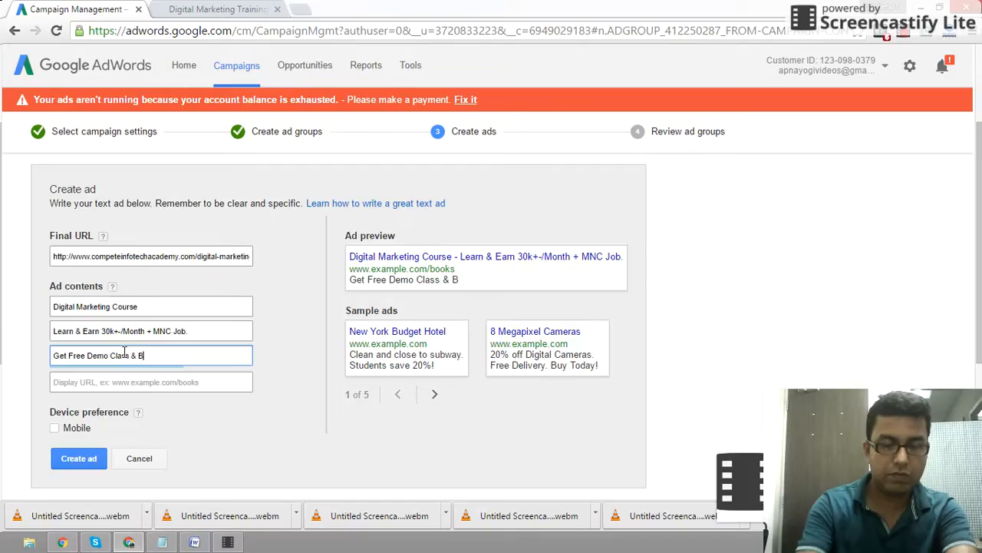
text(rochure Now.)
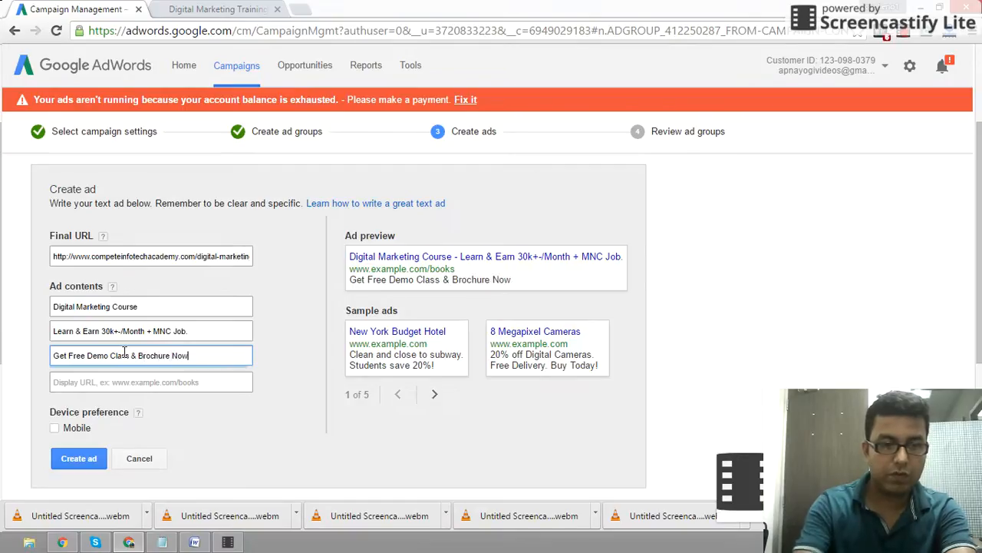